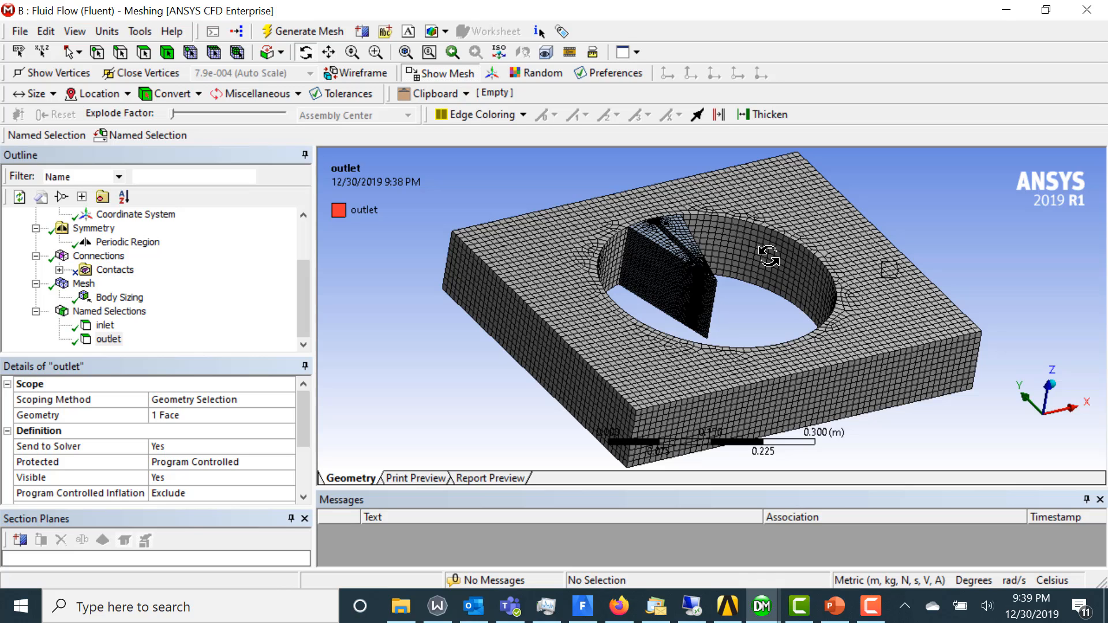
Create a named selection for the outer square body with the circular opening and name it fluid_stat
click(168, 53)
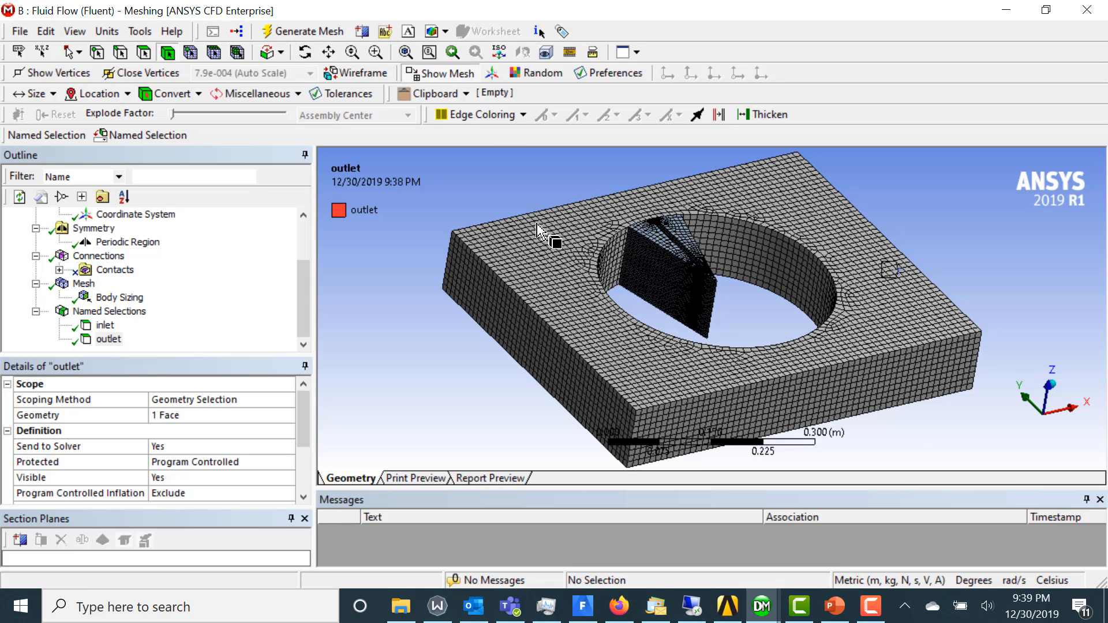
right_click(536, 233)
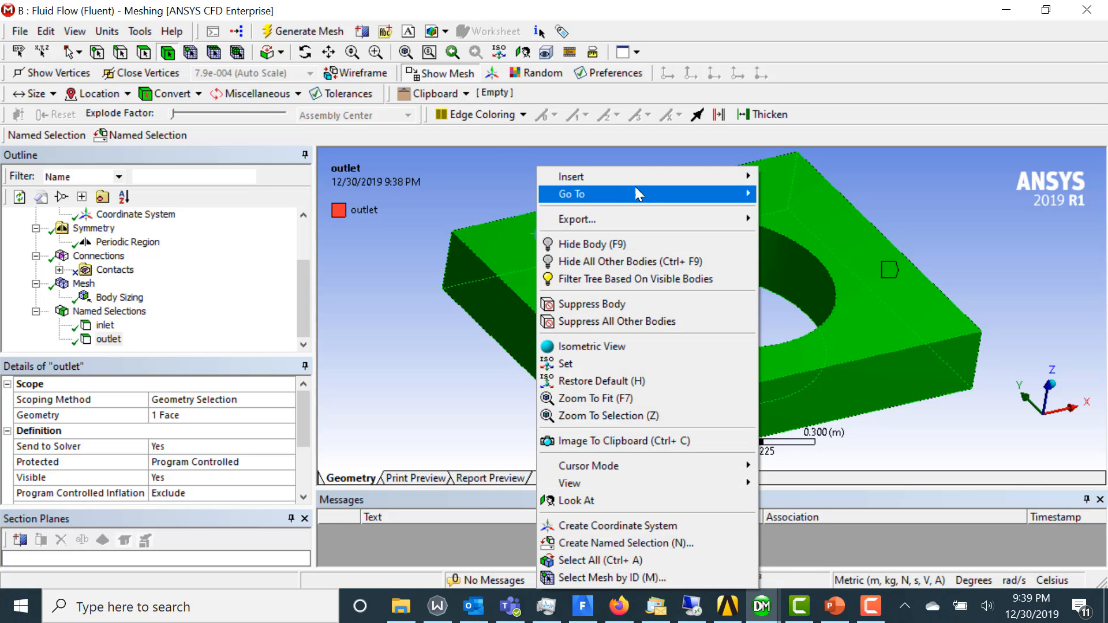
mouse_move(659, 180)
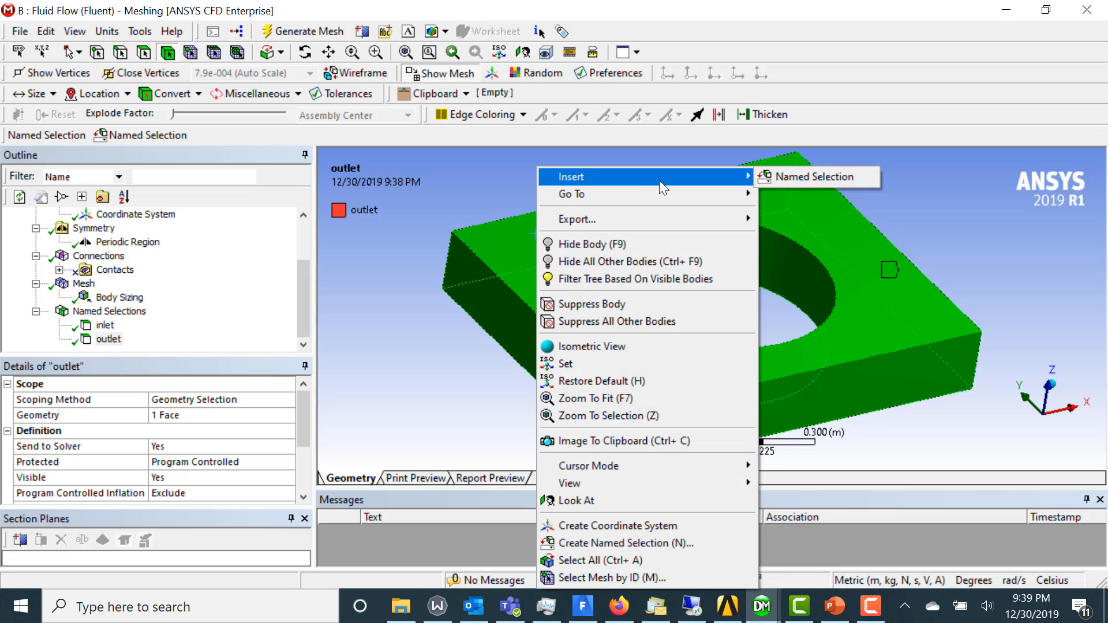
click(778, 181)
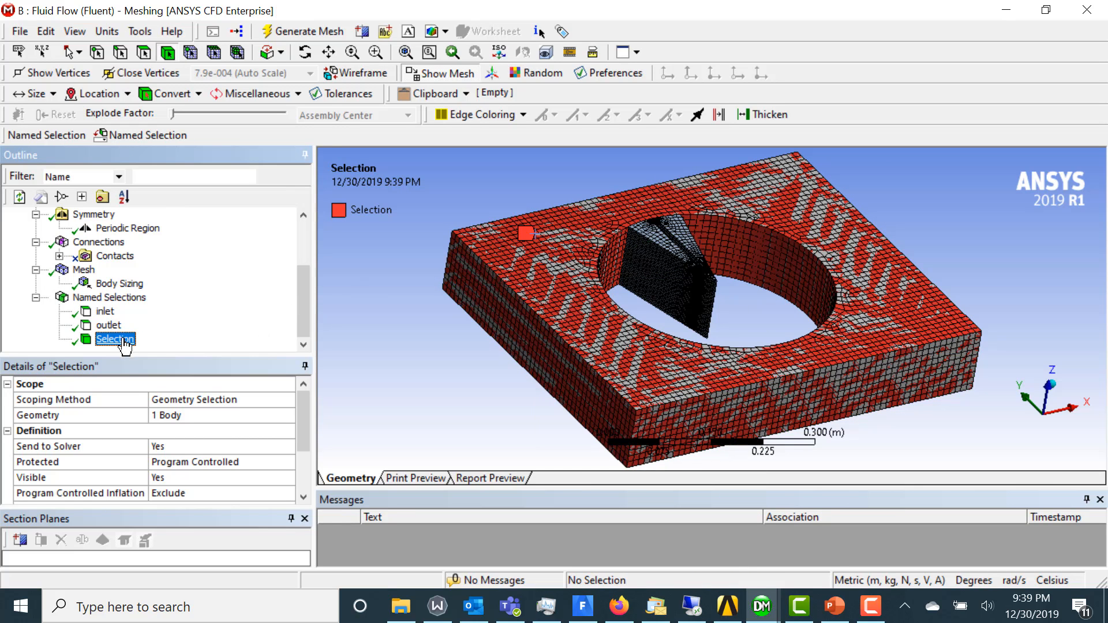
right_click(117, 345)
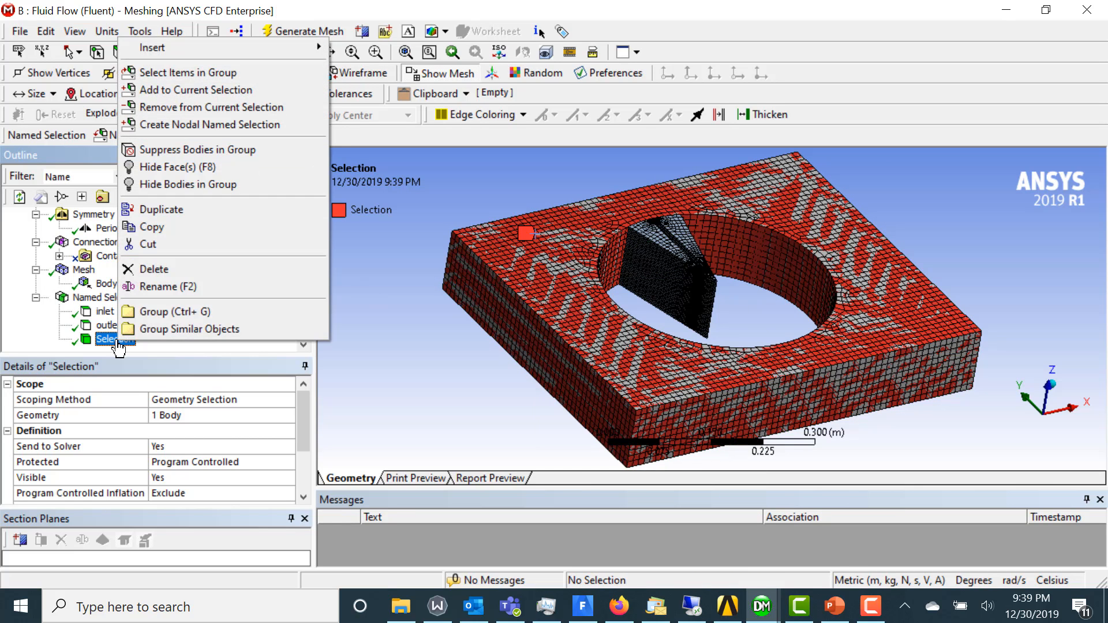
click(175, 286)
text(fluid_stat)
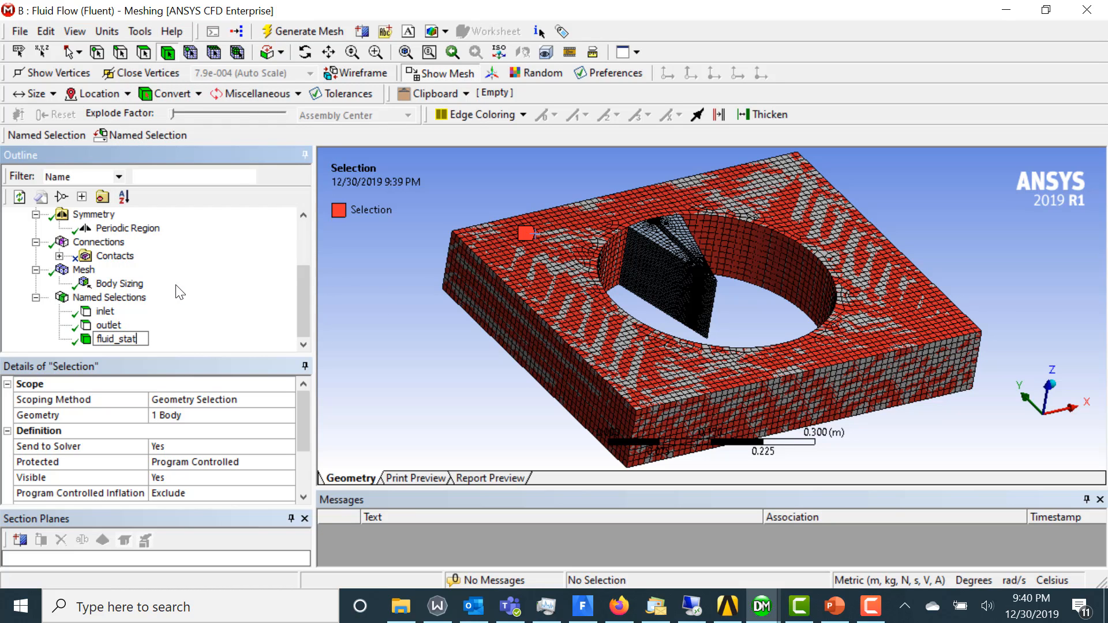
key(Return)
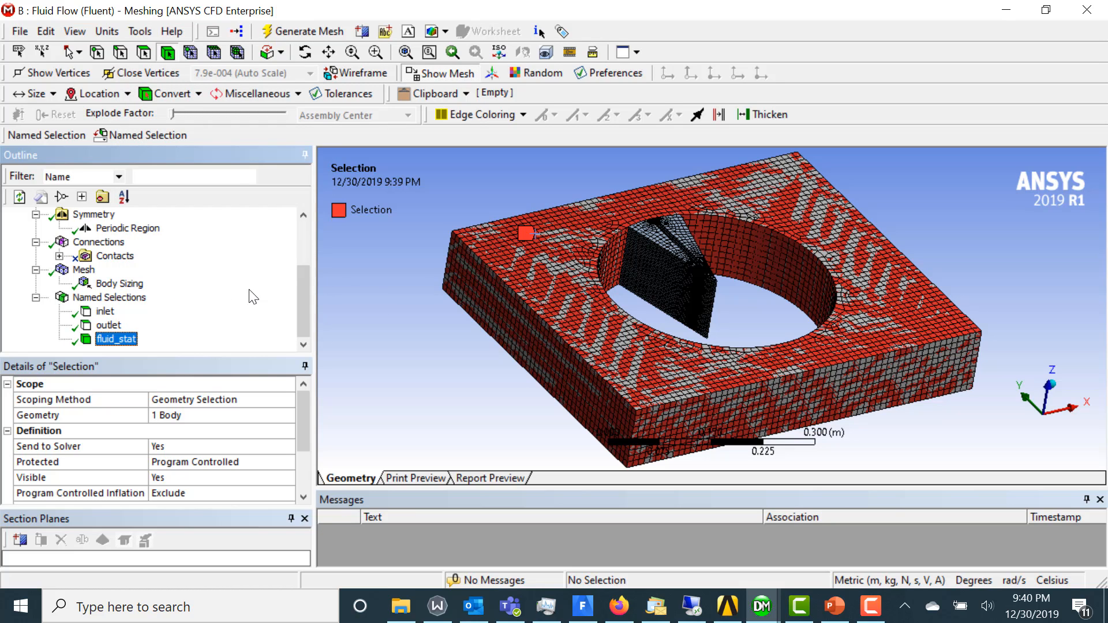
Create a named selection called fluid_rot for the wedge-shaped body inside the circular opening
click(648, 257)
right_click(648, 257)
click(766, 543)
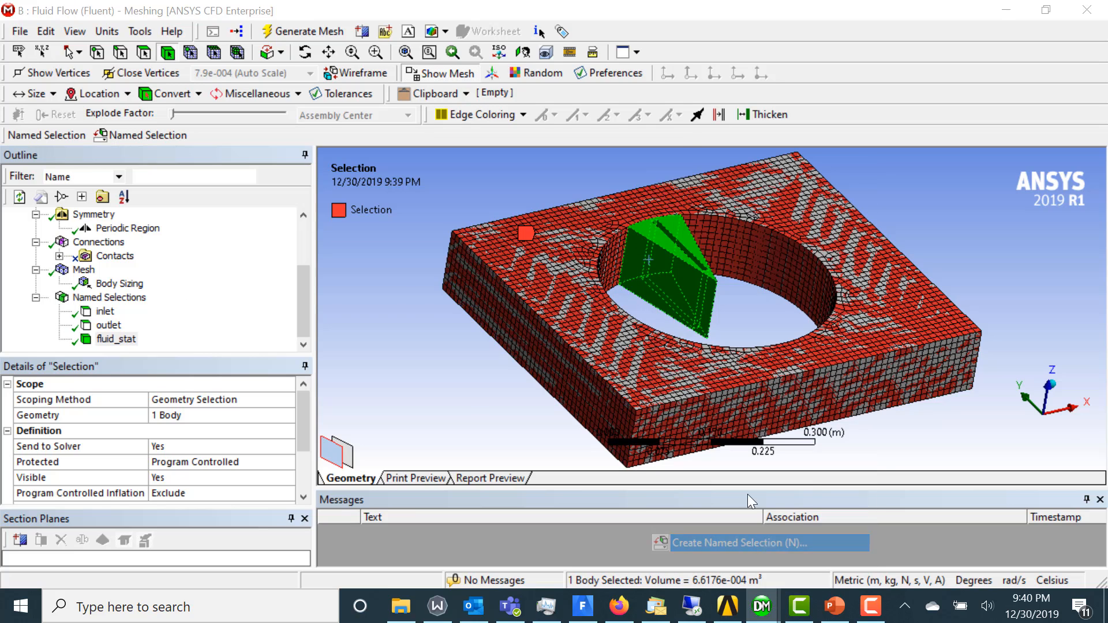
text(fluid_rot)
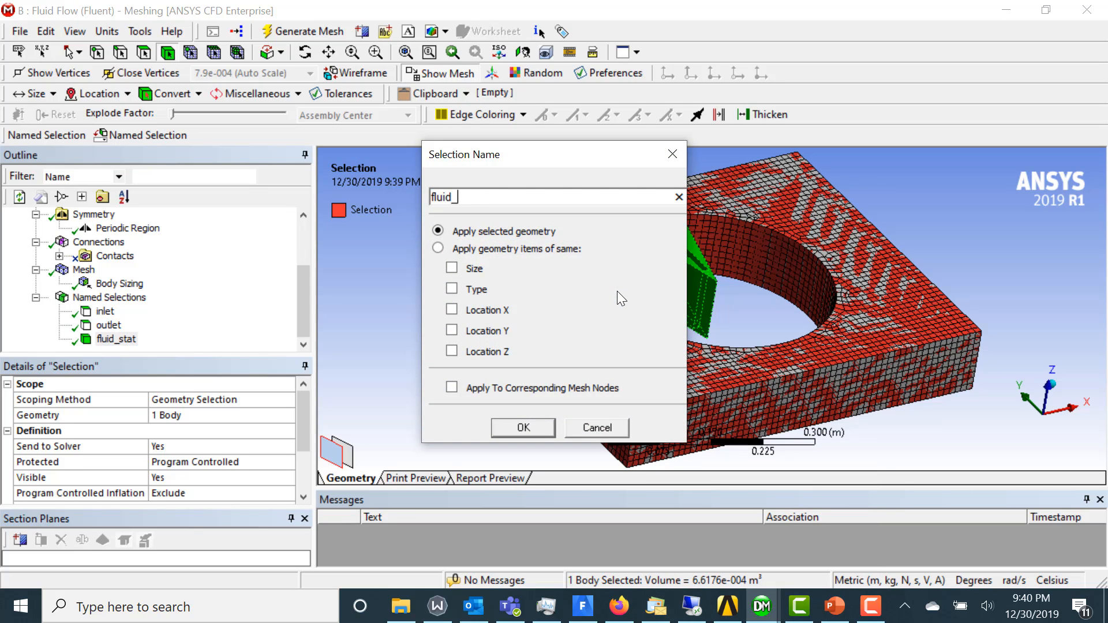
key(Return)
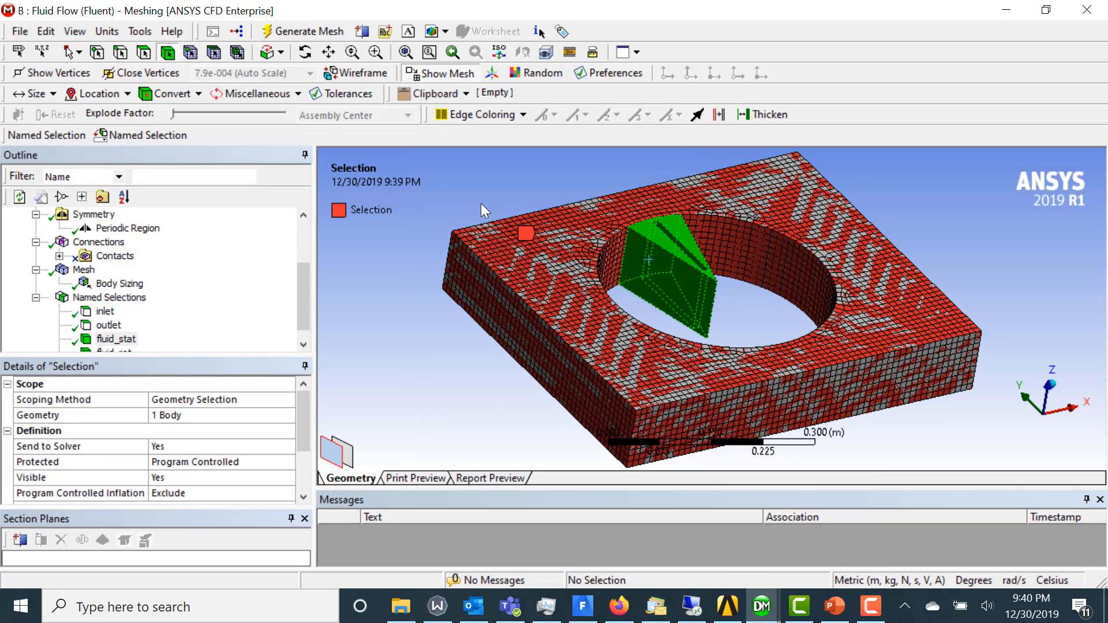
Create a named selection called pressure_outlet_mixing_plane on the cylindrical inner face of the outer body's opening
click(144, 53)
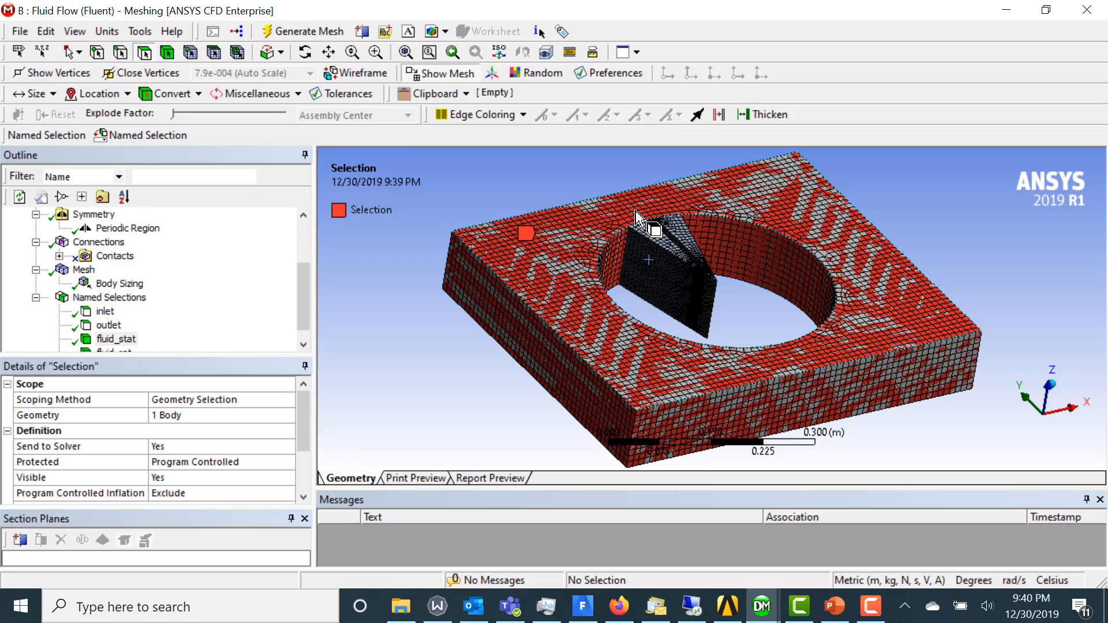
click(729, 238)
right_click(730, 238)
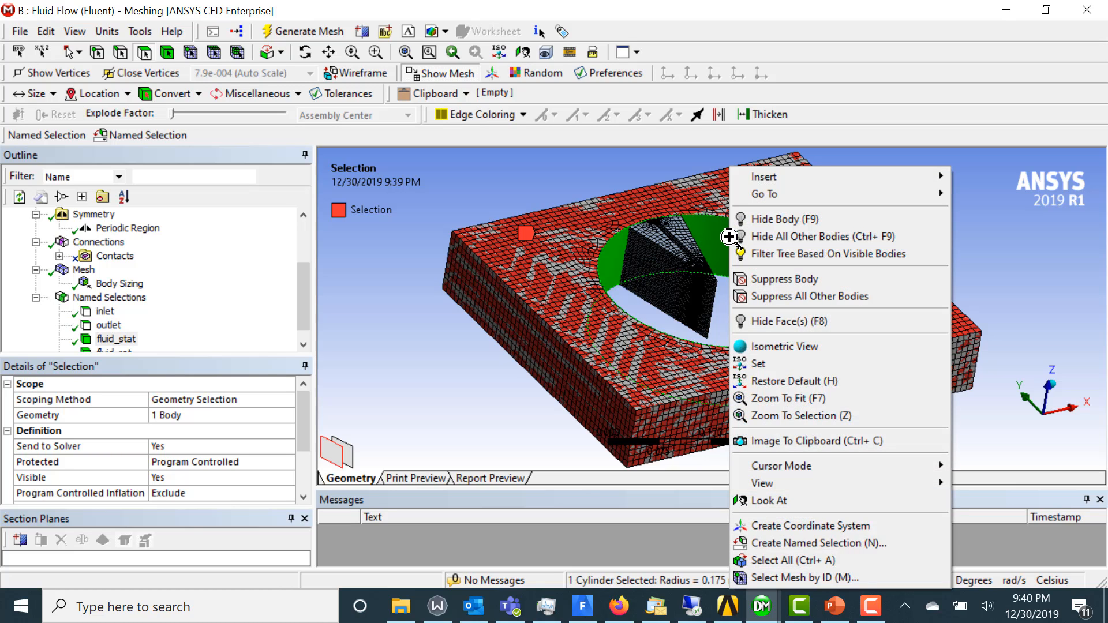
click(820, 542)
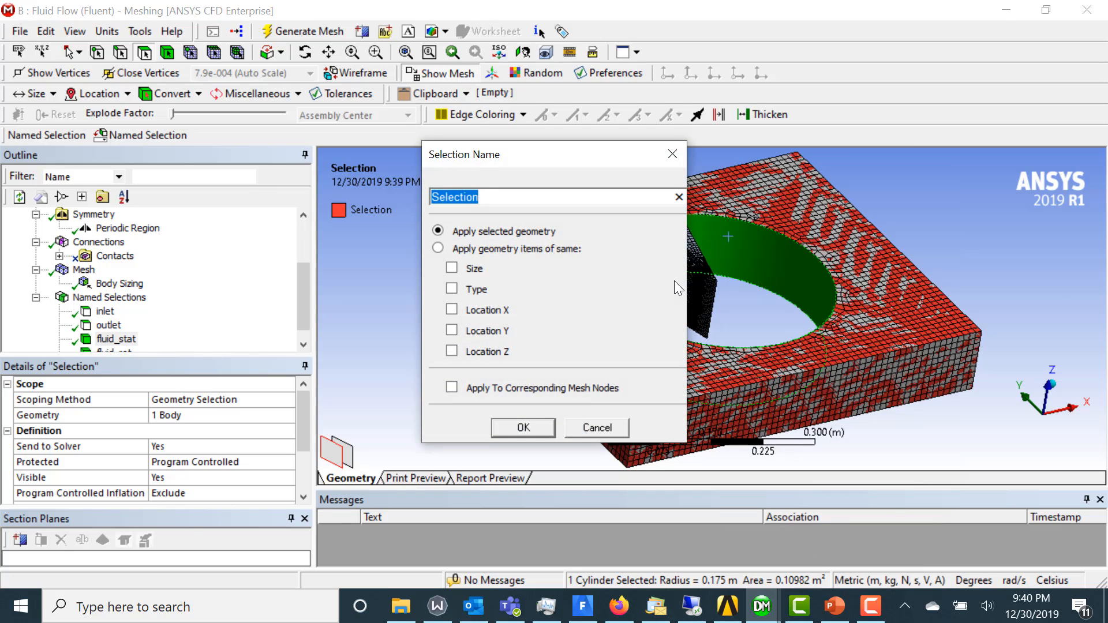
text(pressure_ou)
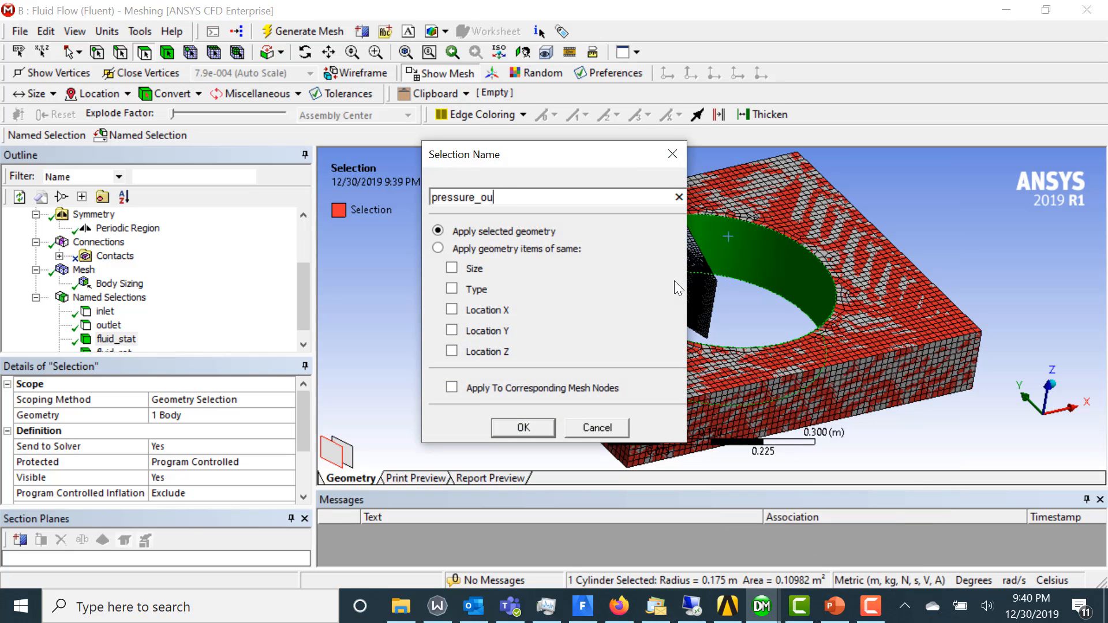
text(telt_)
key(BackSpace)
key(BackSpace)
key(BackSpace)
key(BackSpace)
text(let_mixing_plane)
key(Return)
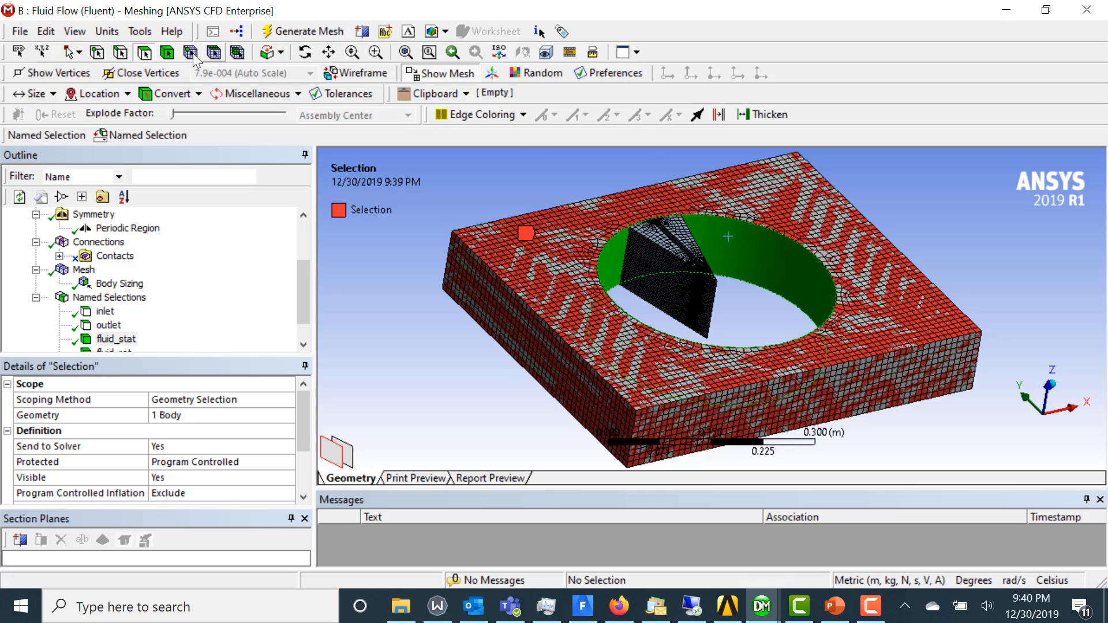
Create a named selection called pressure_inlet_mixing_plane on the wedge body's cylindrical outer face, hidden behind the opening's face
click(651, 234)
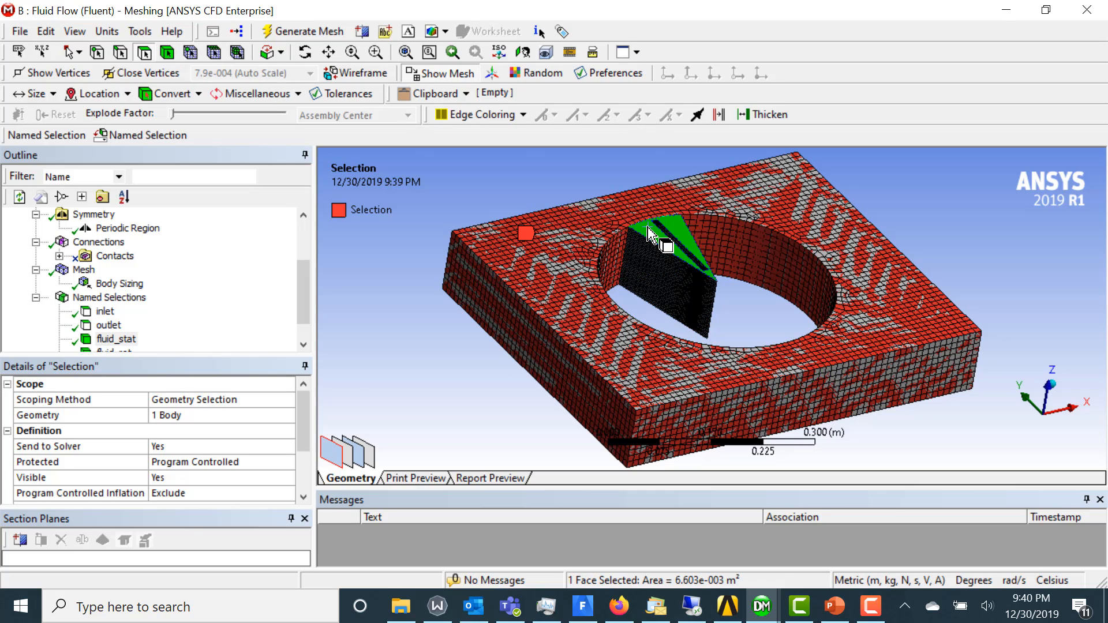
click(353, 458)
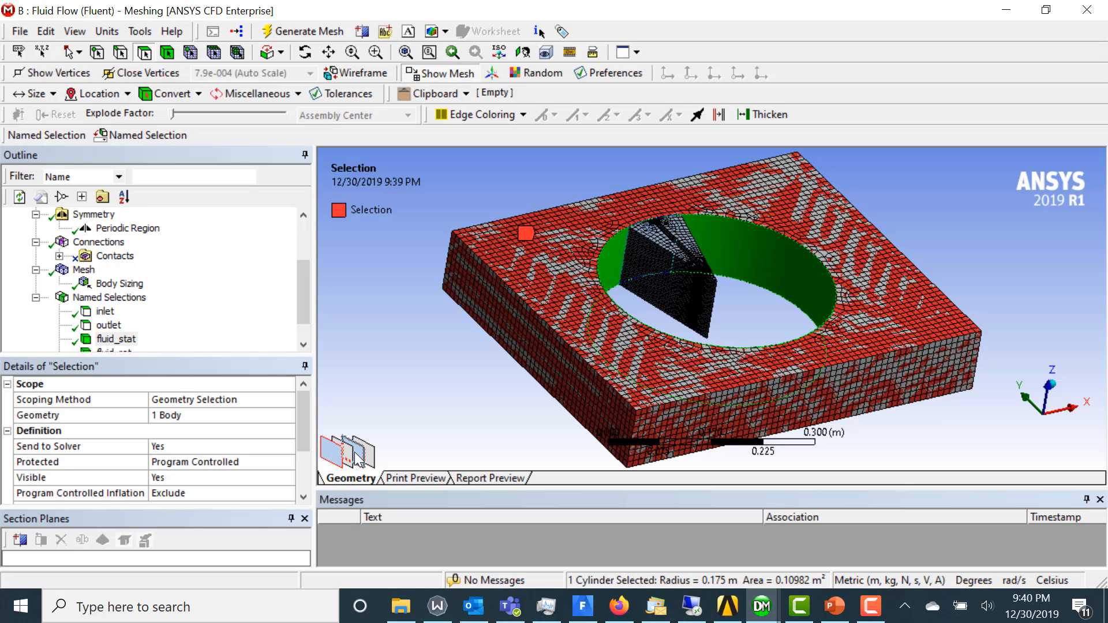
click(360, 460)
right_click(359, 460)
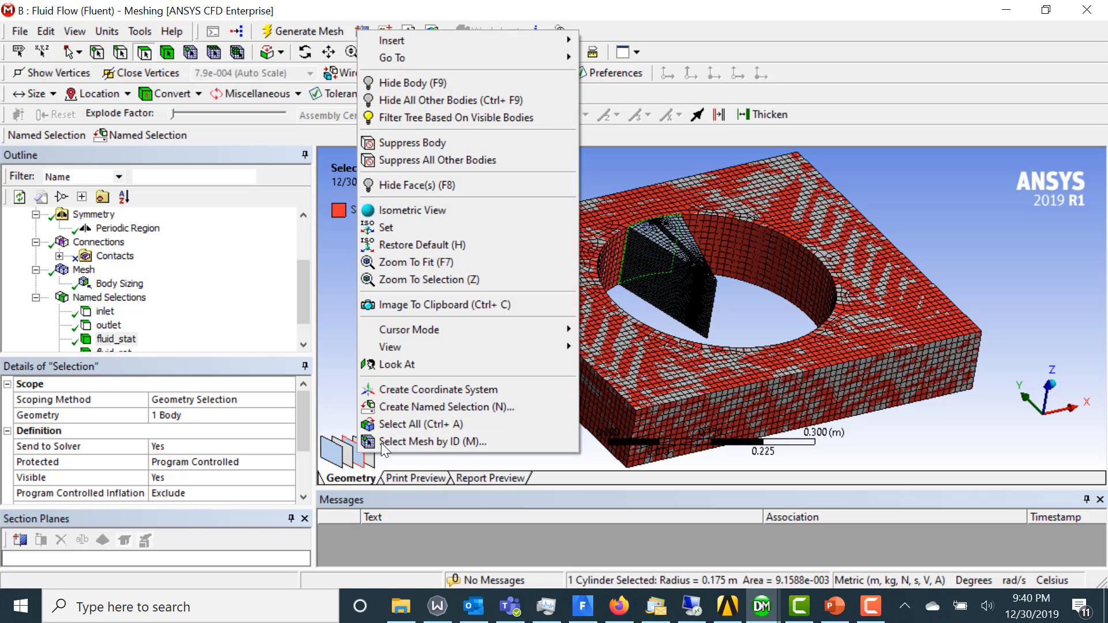
click(414, 410)
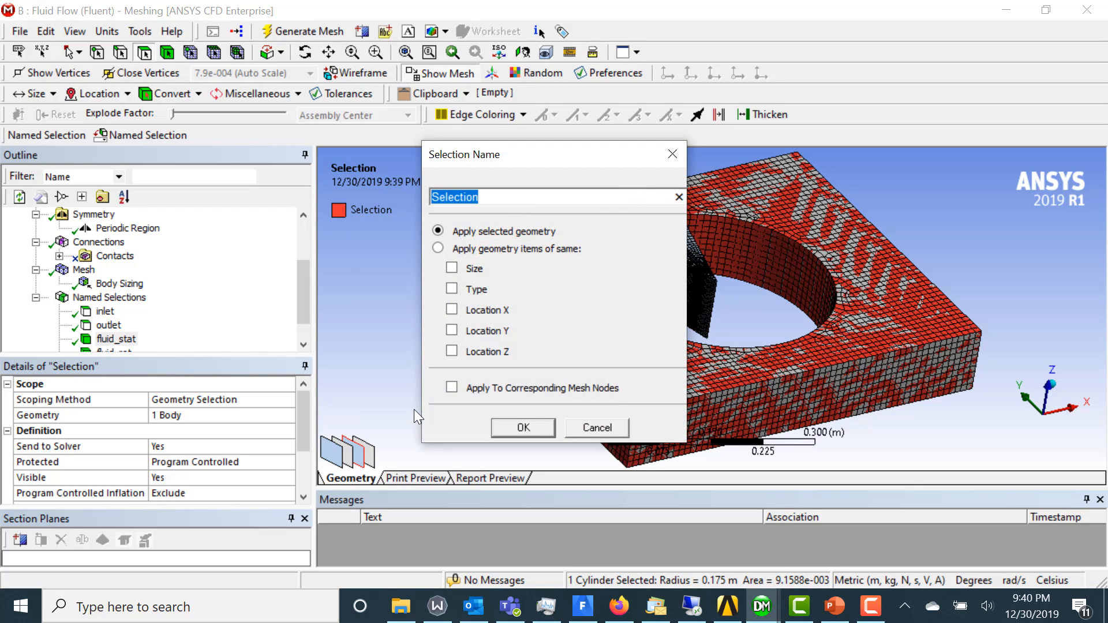
text(pressure_in)
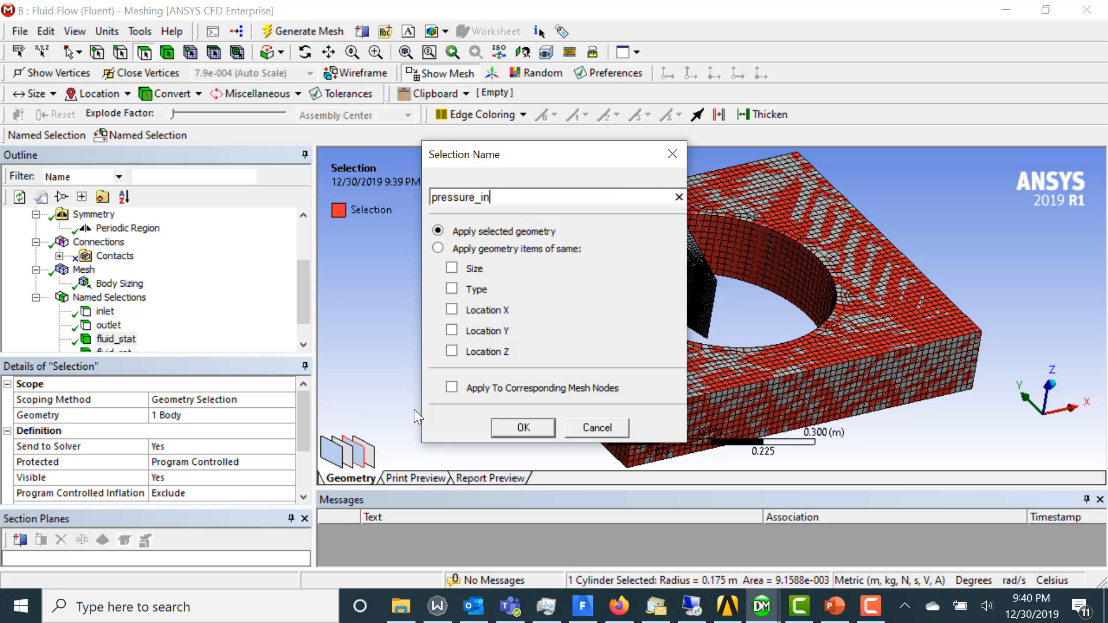
text(let_mixing_plane)
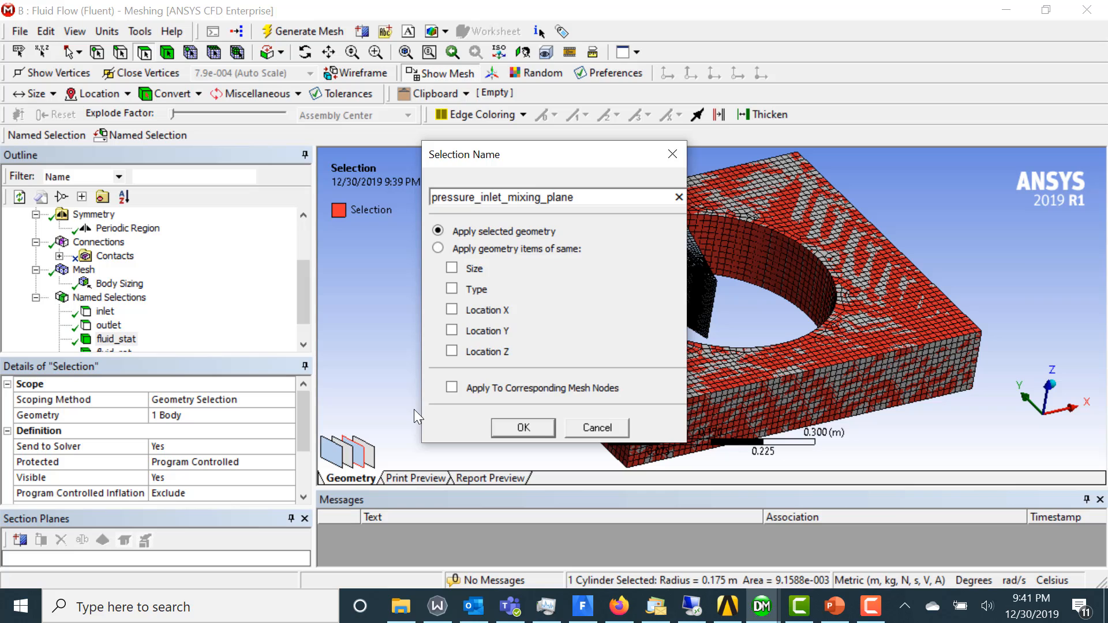
key(Return)
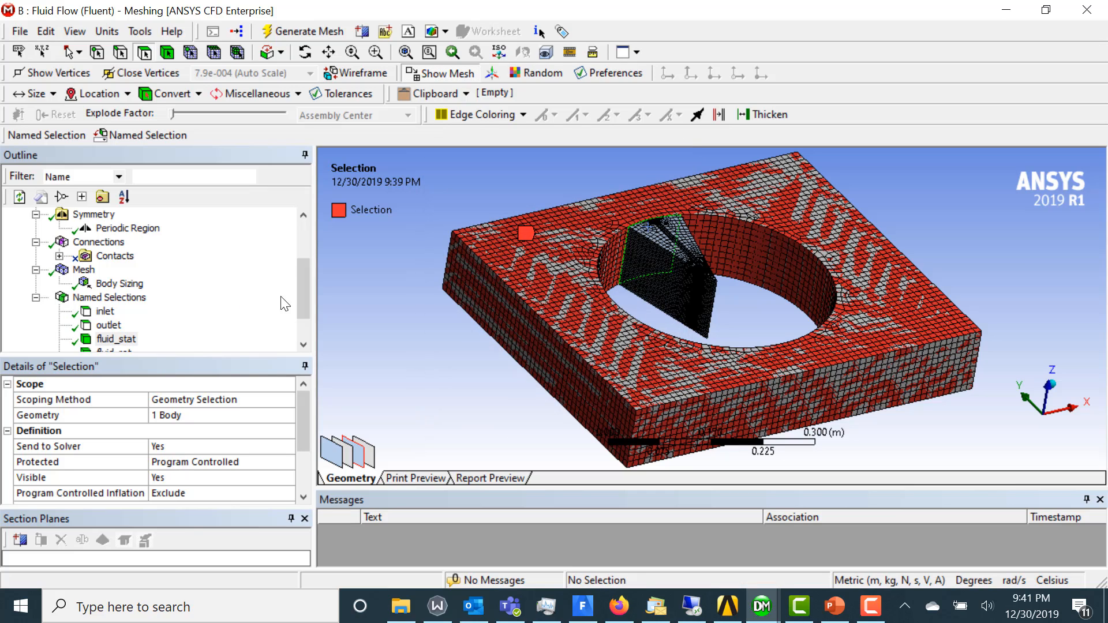
drag(303, 298, 302, 320)
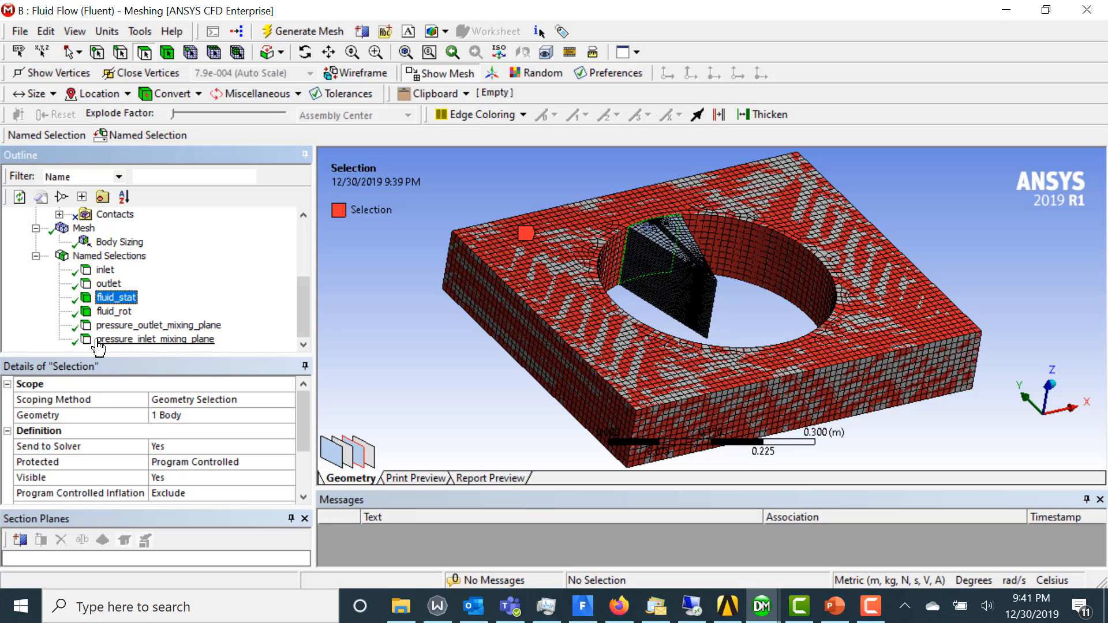
drag(99, 346, 573, 274)
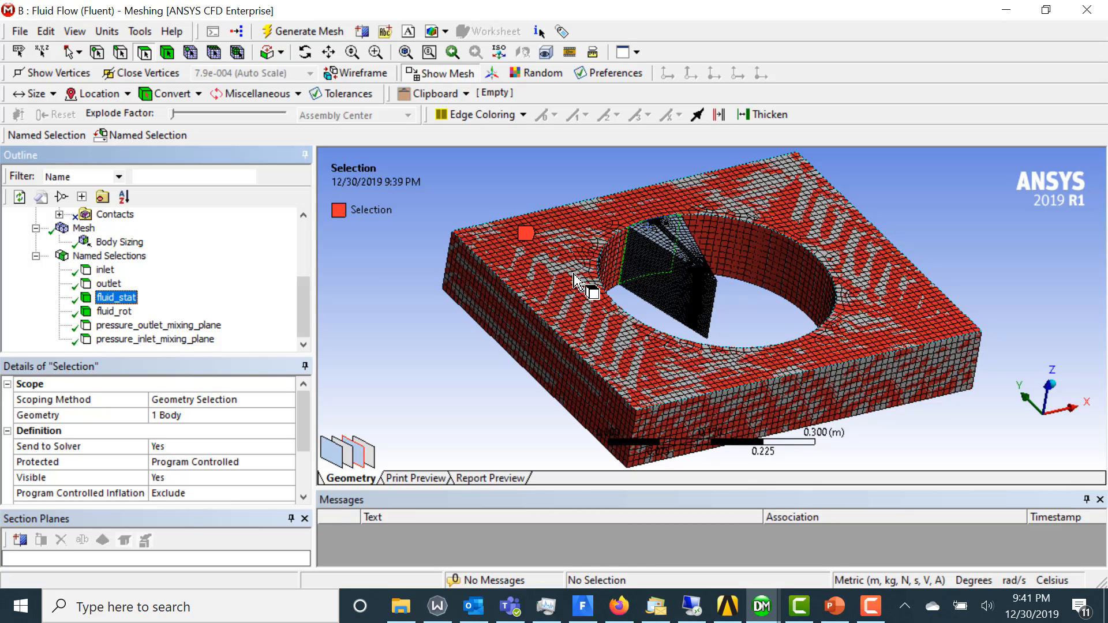
drag(575, 276, 679, 245)
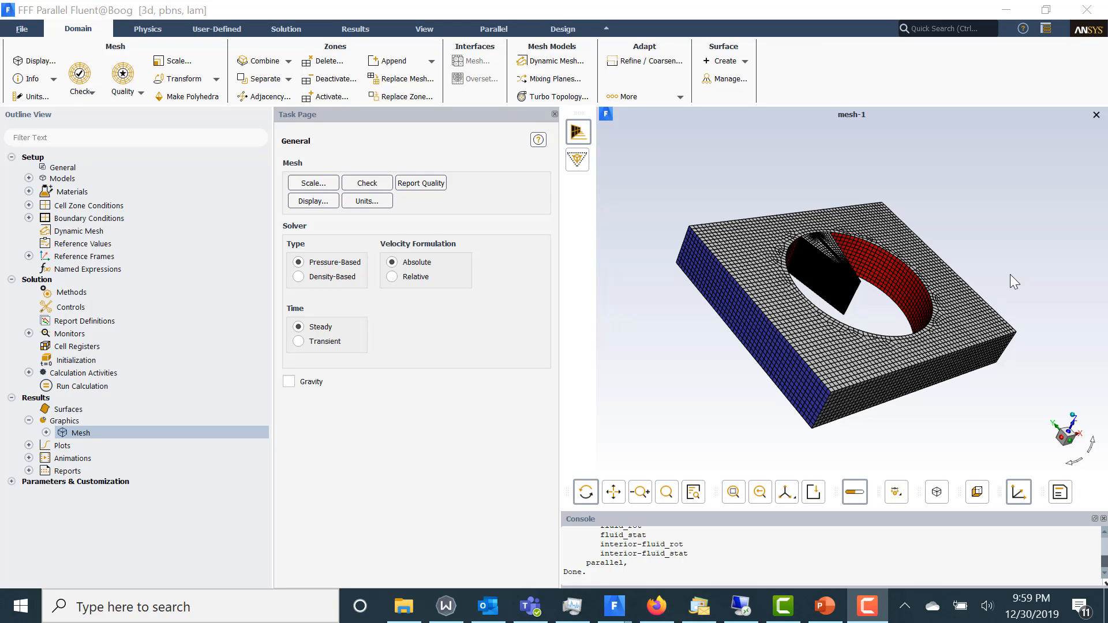
Set the viscous model to Realizable k-epsilon (2 eqn) with Standard Wall Functions
click(28, 178)
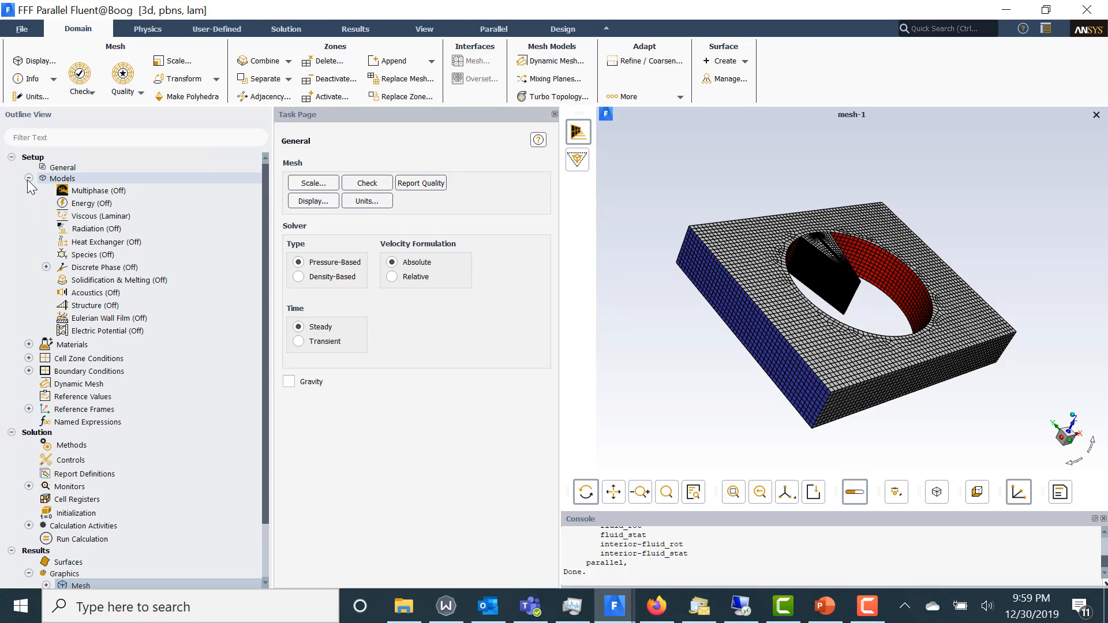
click(98, 218)
double_click(99, 219)
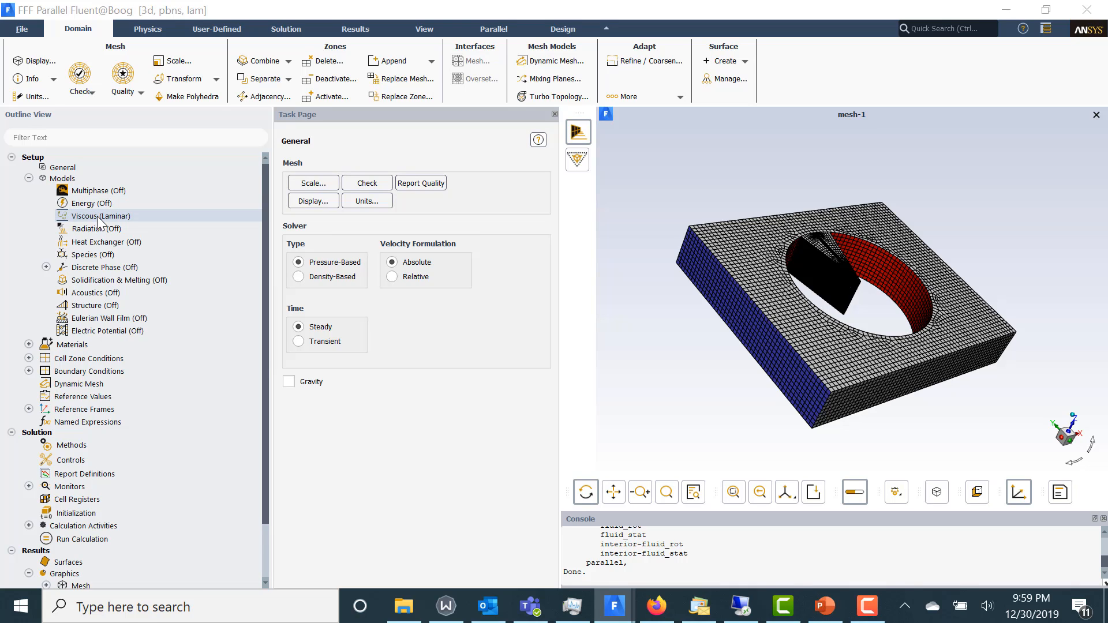
drag(324, 290, 320, 240)
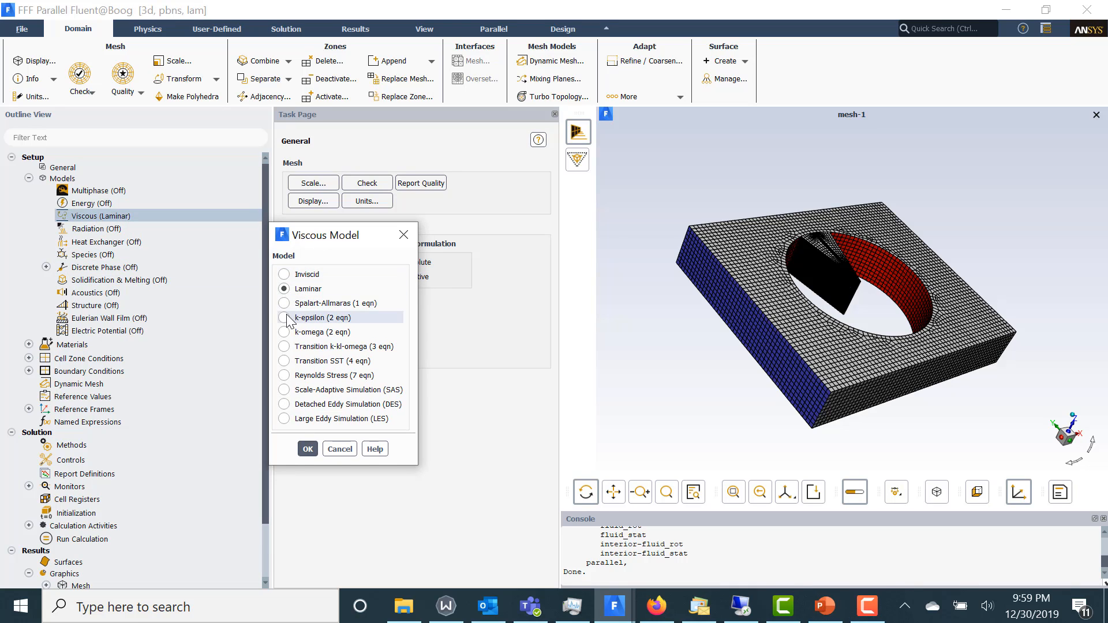
click(311, 317)
click(306, 489)
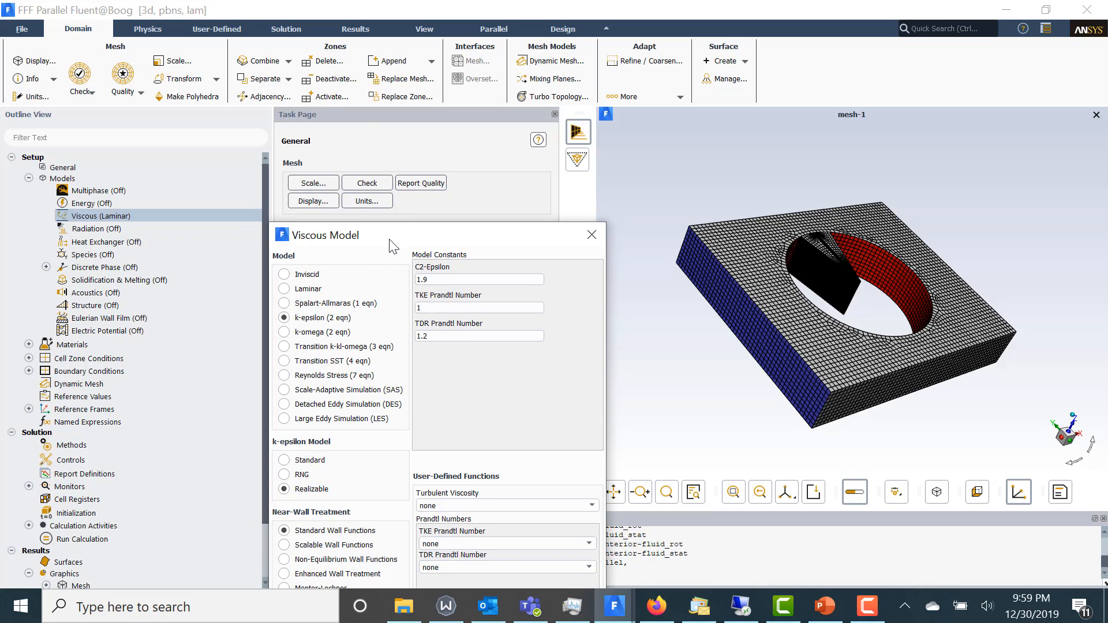
click(373, 564)
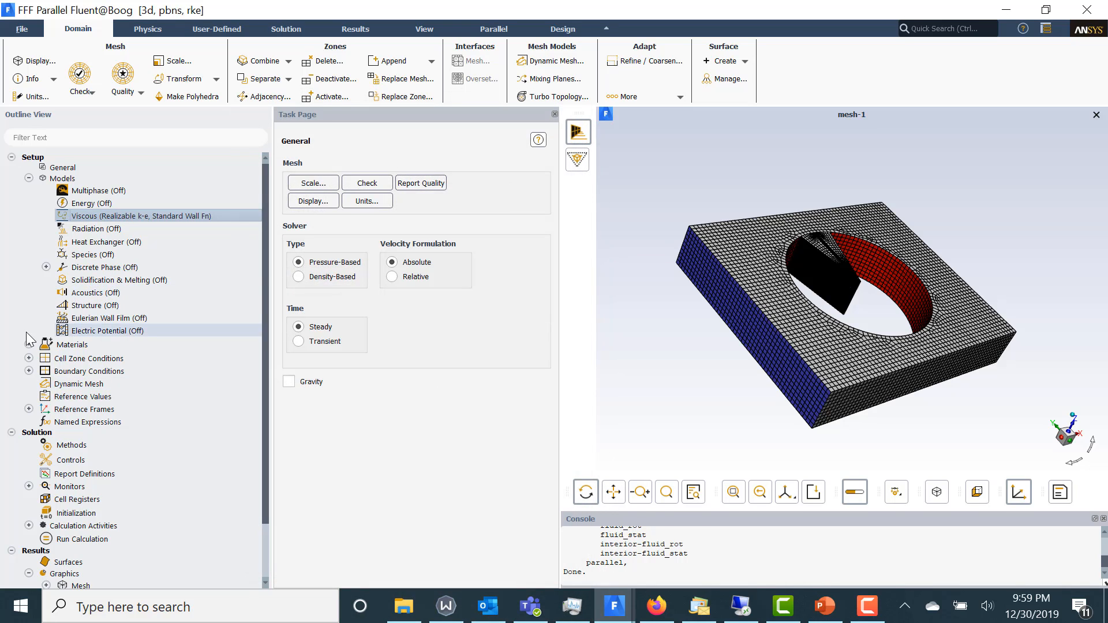
List the cell zones in the outline and set the angular-velocity unit to rpm
click(29, 358)
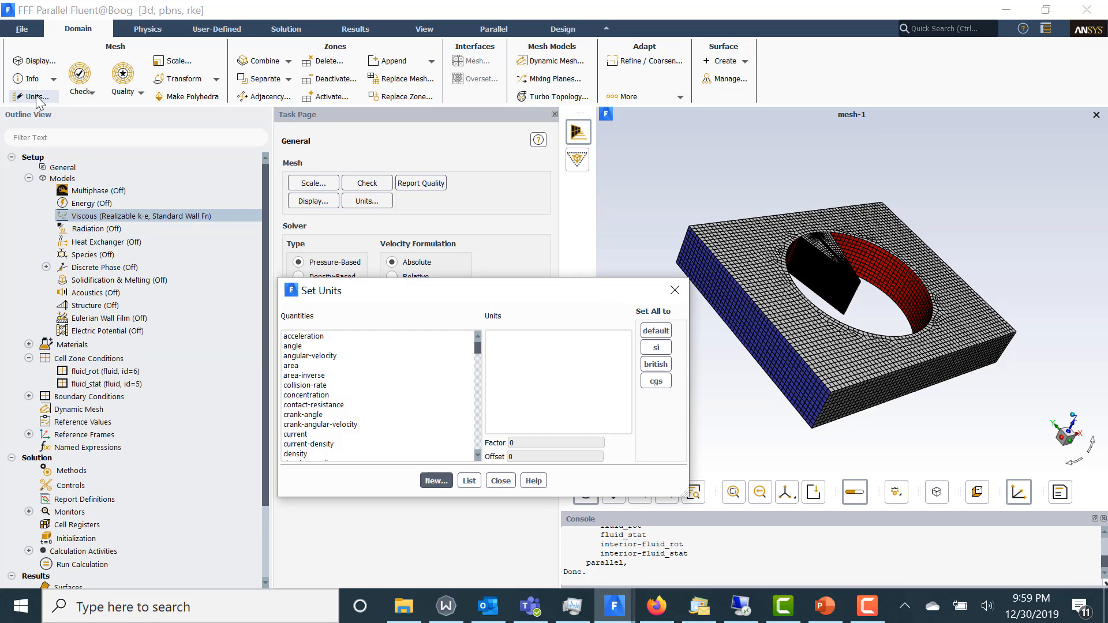
click(431, 356)
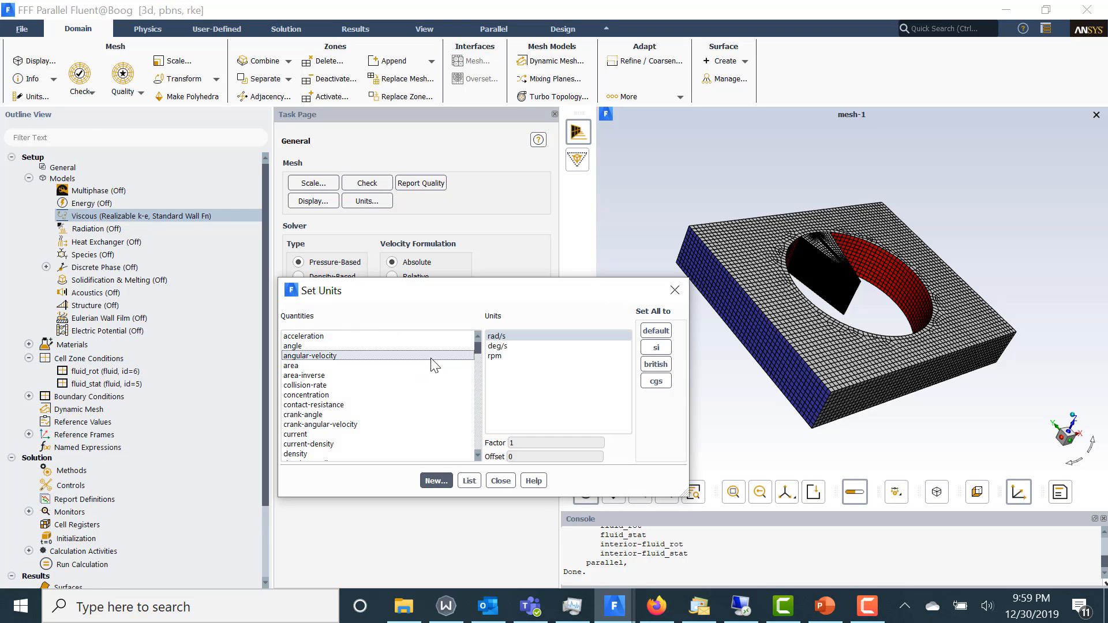
click(509, 355)
click(497, 481)
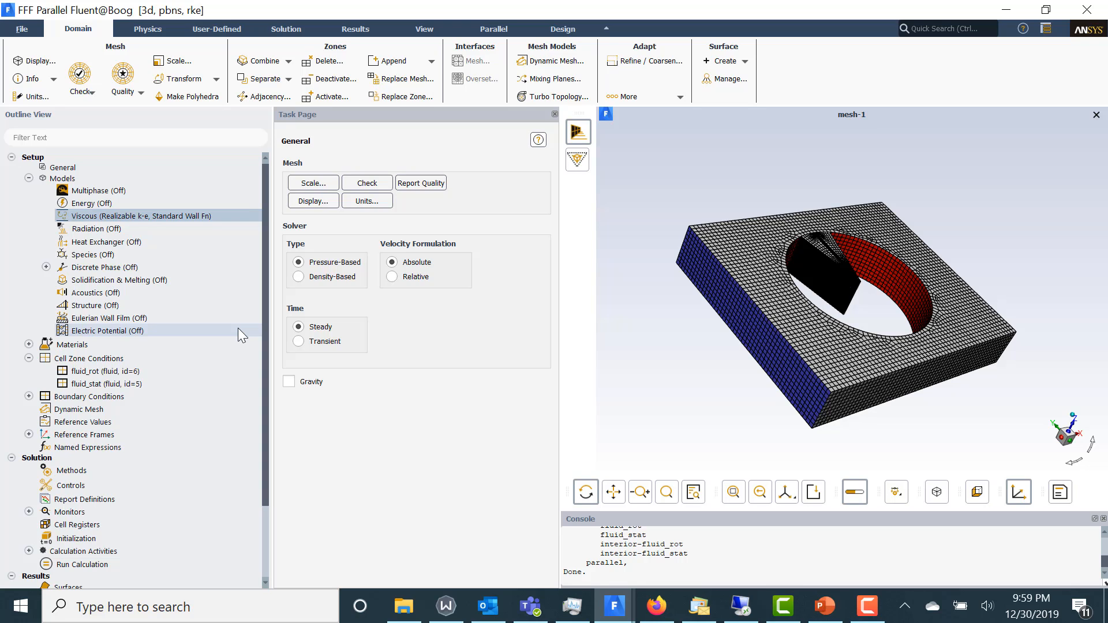
Set the velocity magnitude of the inlet boundary to 1 m/s
double_click(72, 397)
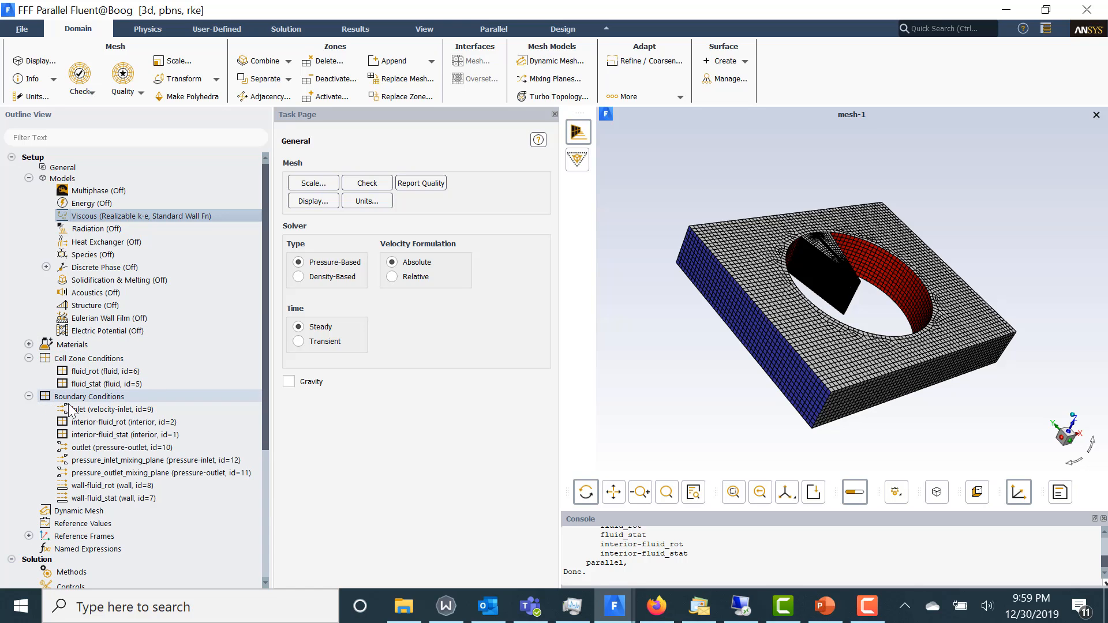
click(87, 409)
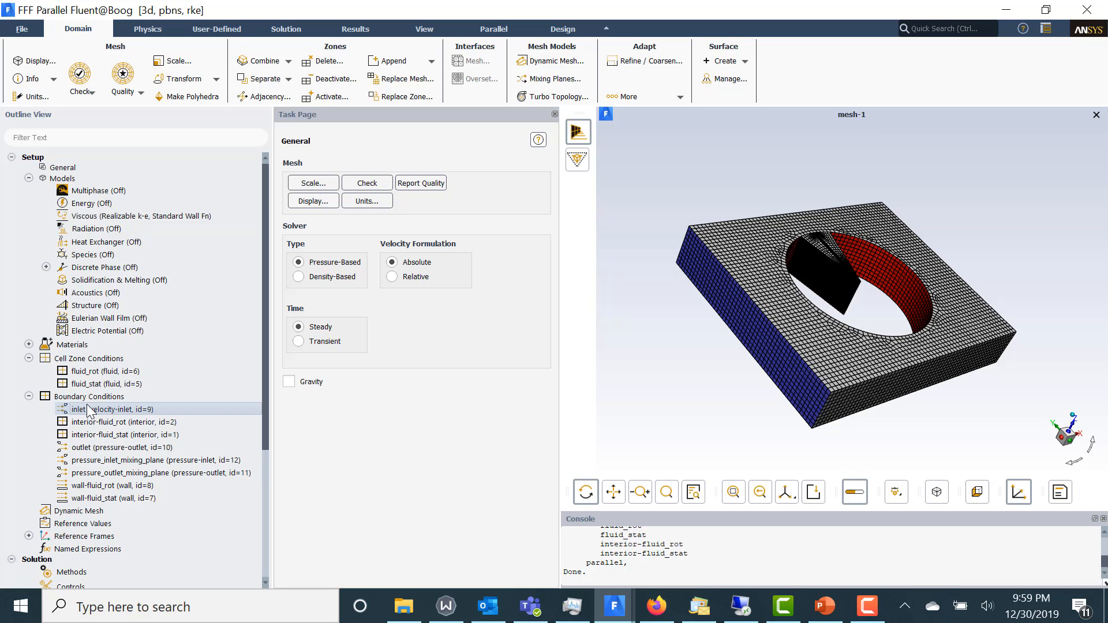
double_click(86, 409)
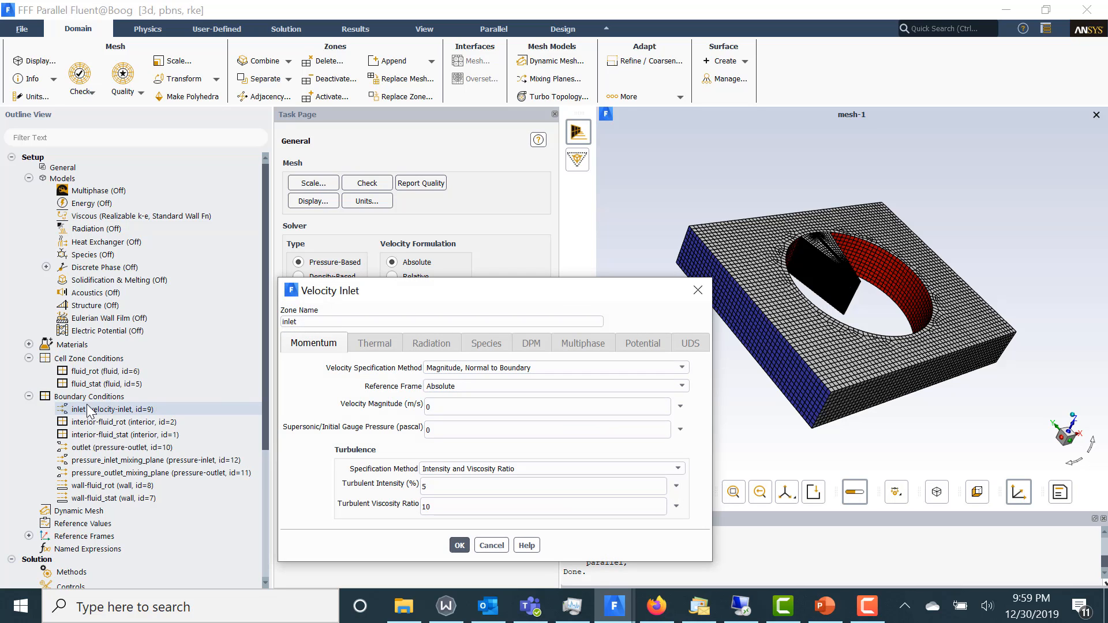
drag(455, 411, 381, 406)
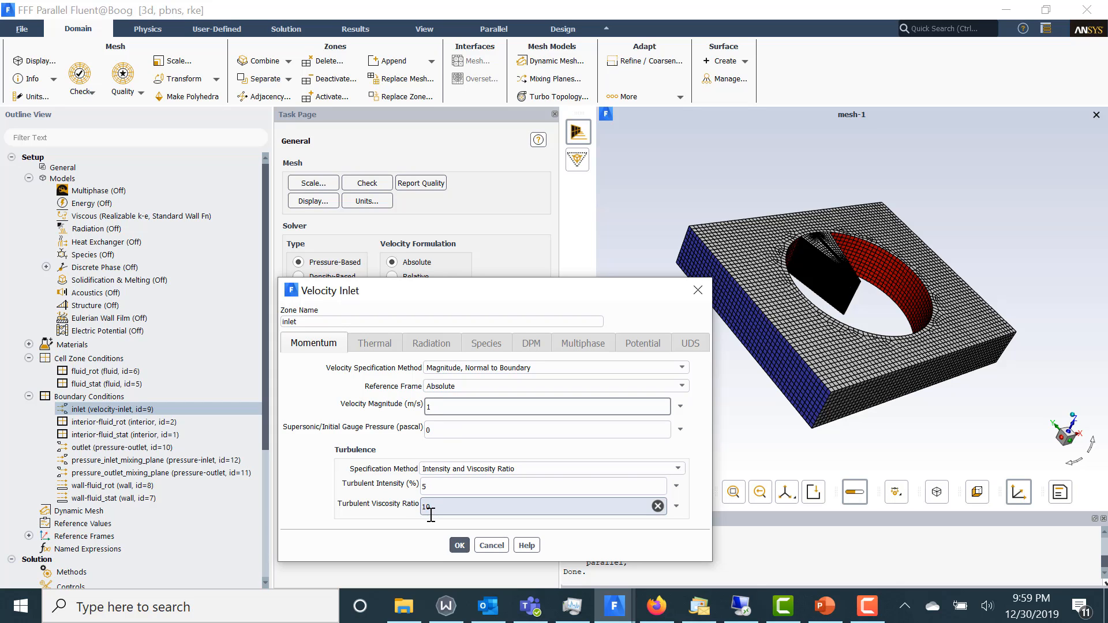
click(460, 547)
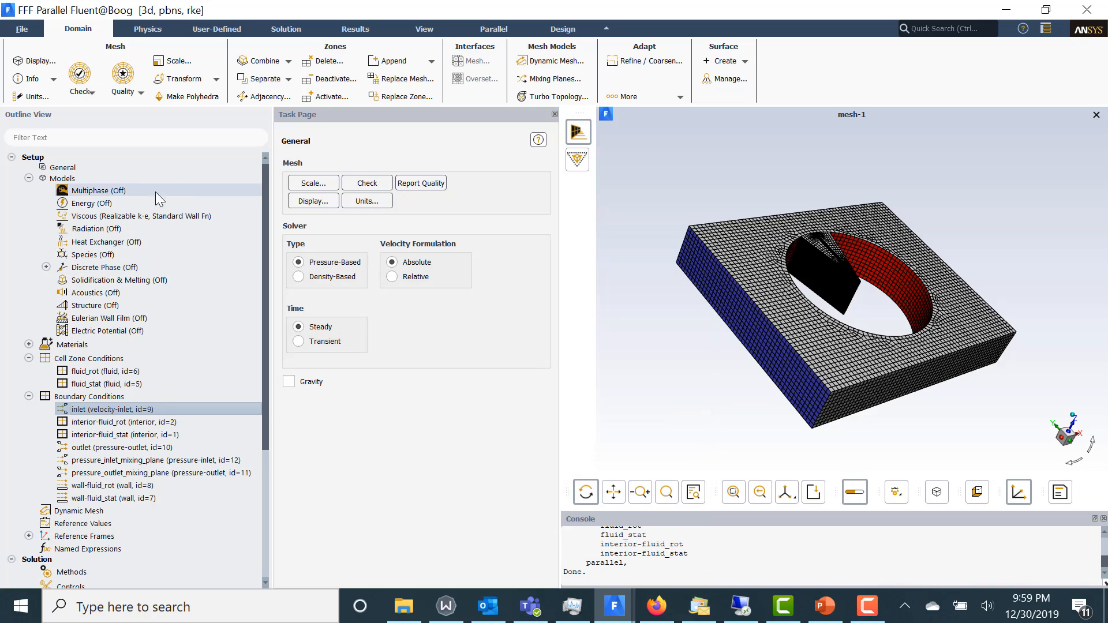
Enable frame motion for the fluid_rot cell zone with a rotational speed of 120 rpm
click(118, 372)
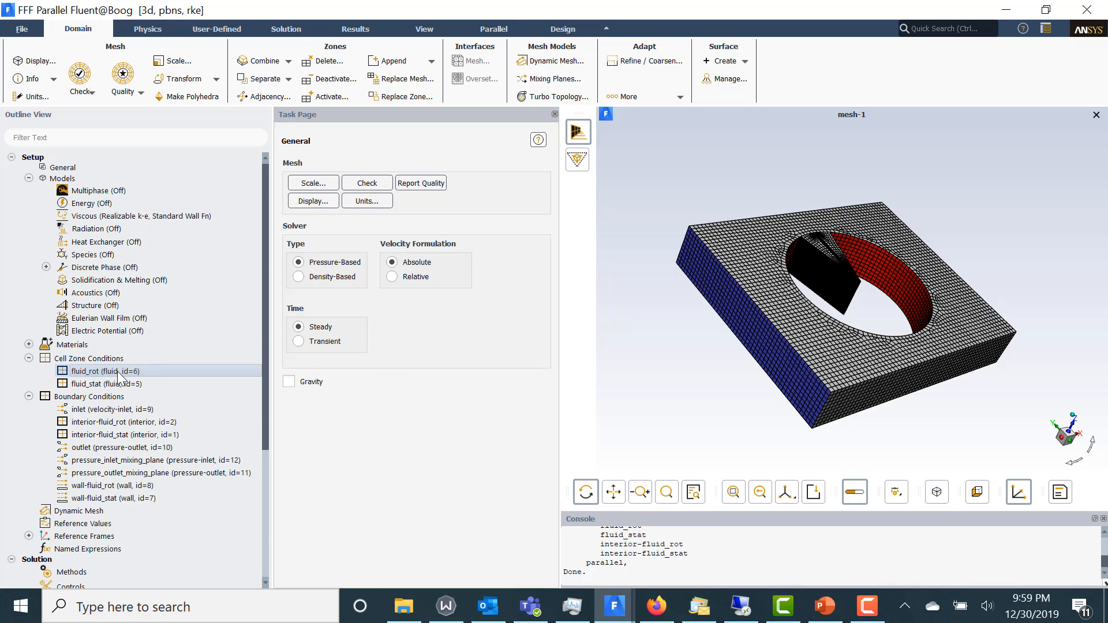
double_click(119, 373)
drag(514, 287, 352, 155)
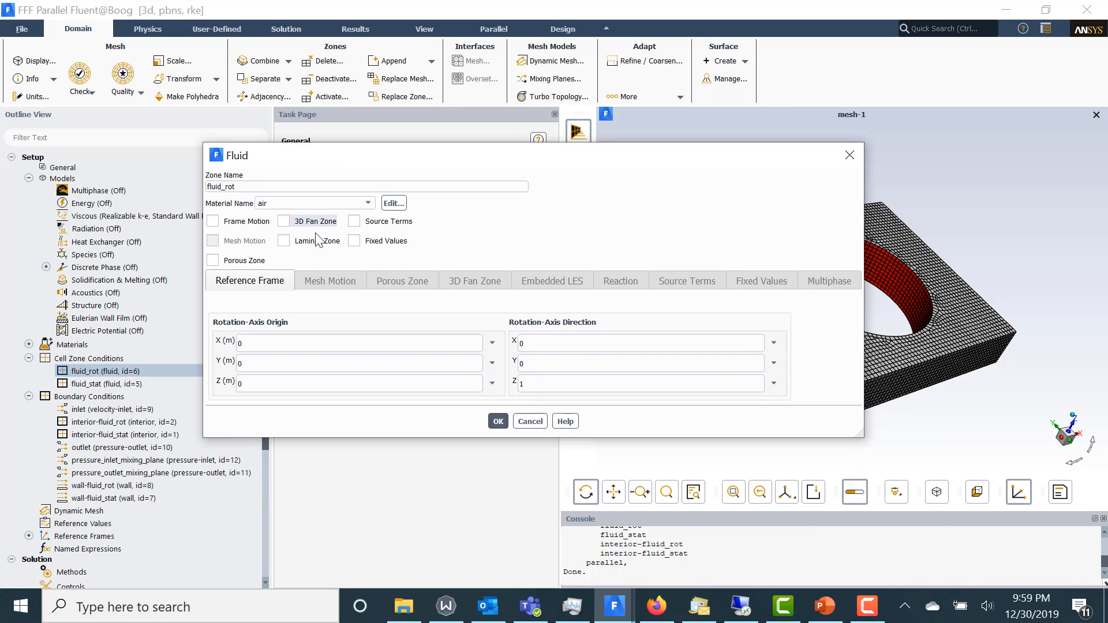
click(222, 223)
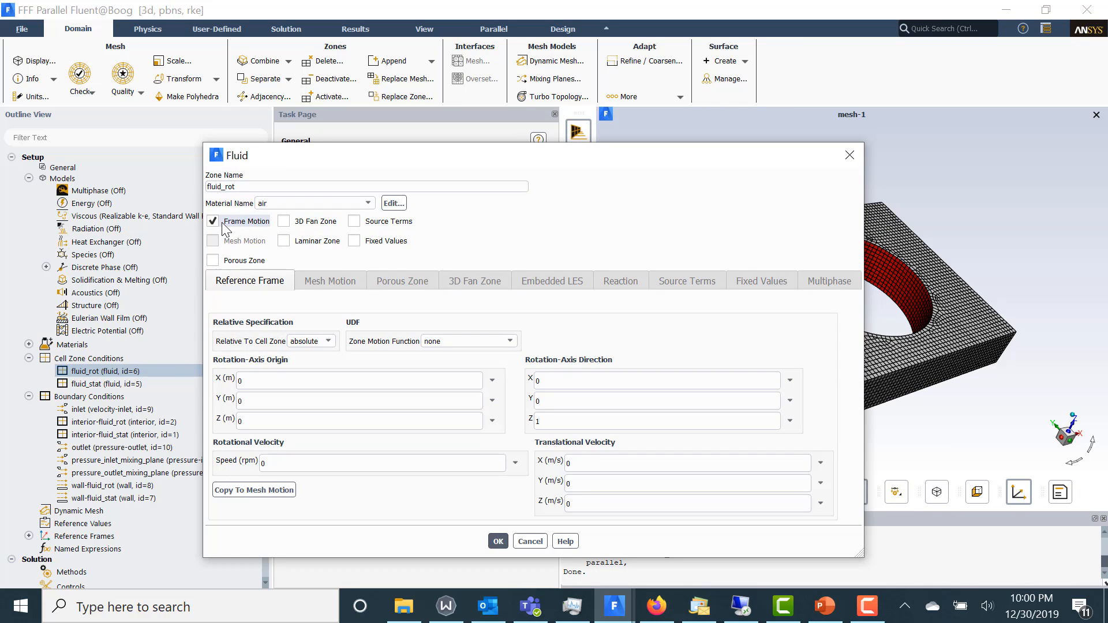
click(316, 402)
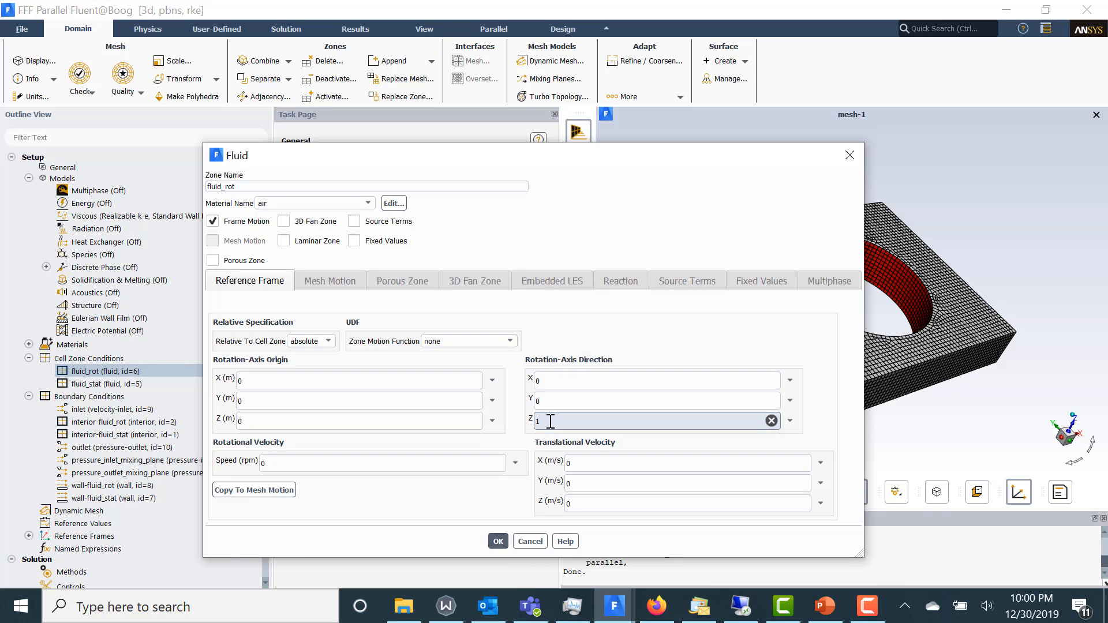
drag(293, 457, 185, 460)
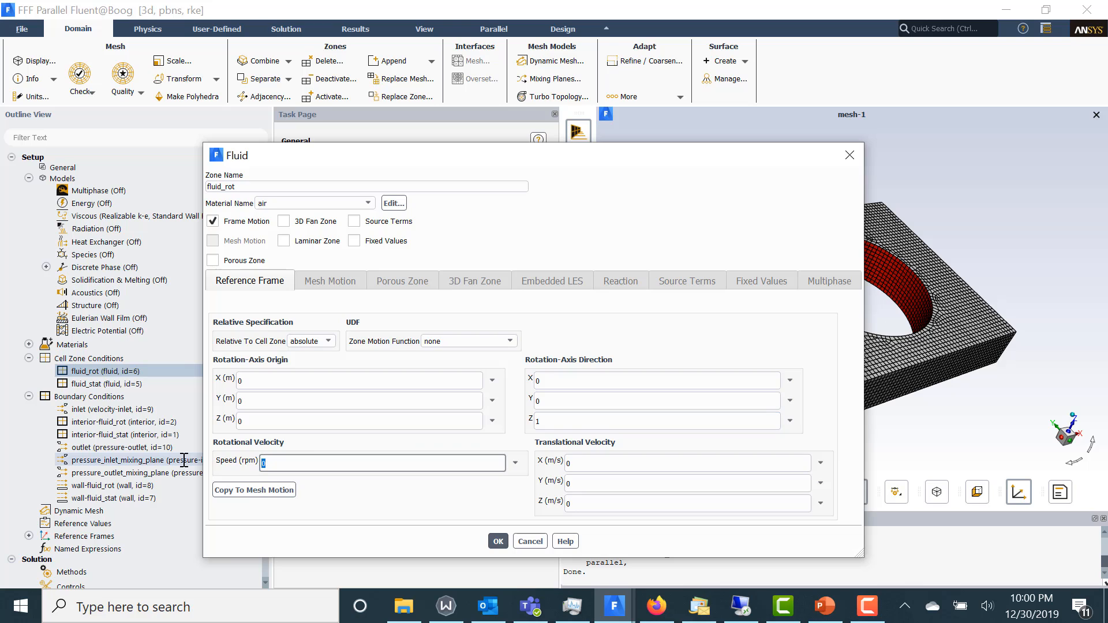
text(120)
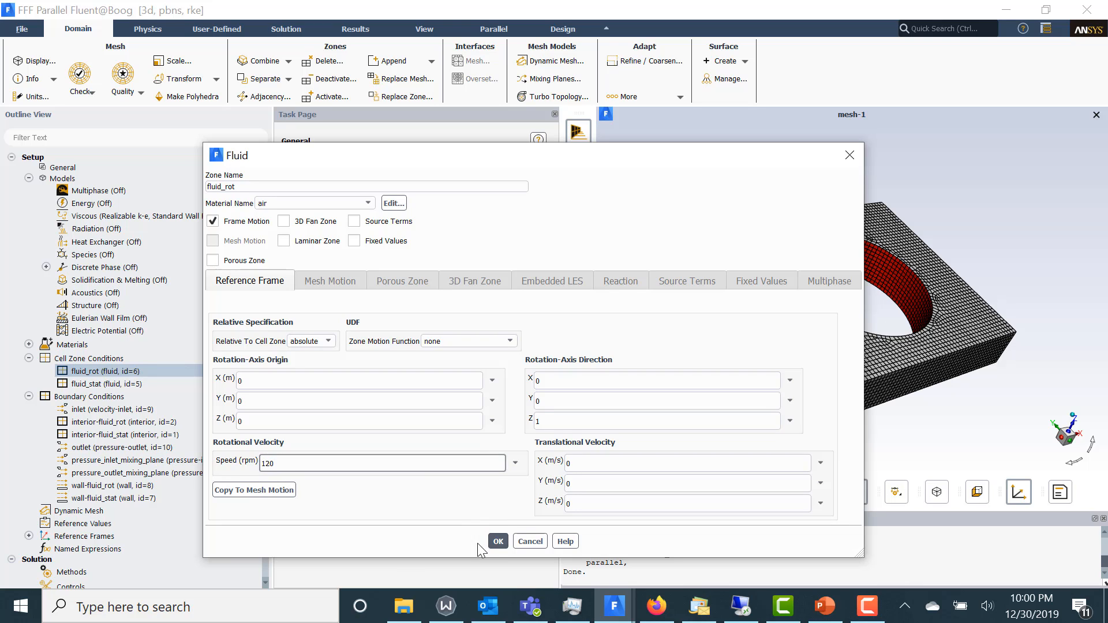
click(497, 542)
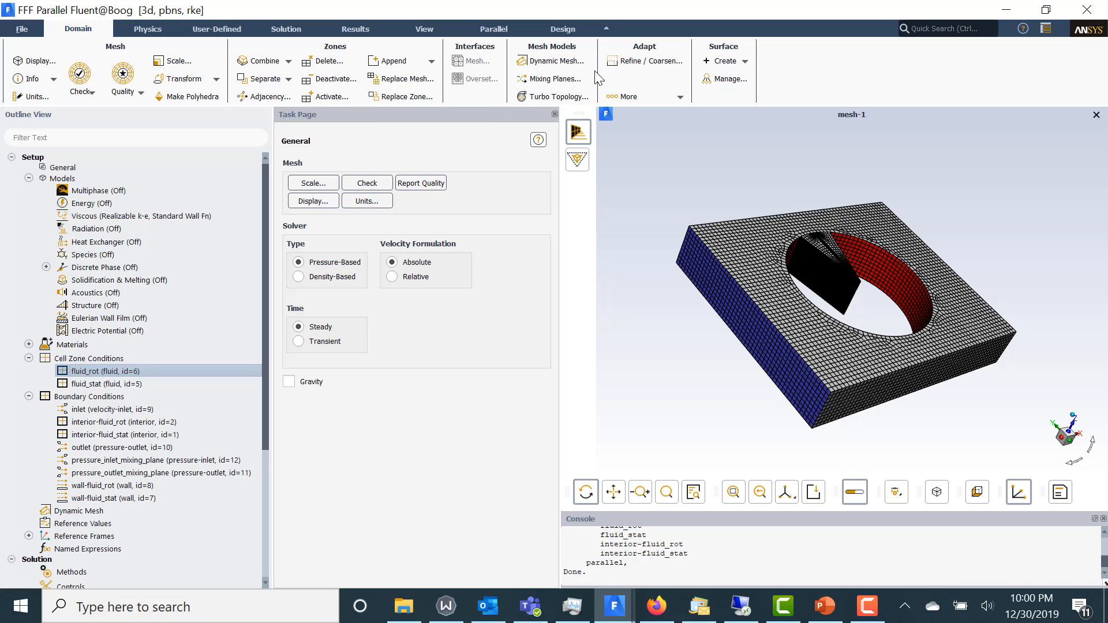
Create an axial mixing plane with 100 interpolation points, pressure_outlet_mixing_plane as upstream zone and pressure_inlet_mixing_plane as downstream zone
click(553, 79)
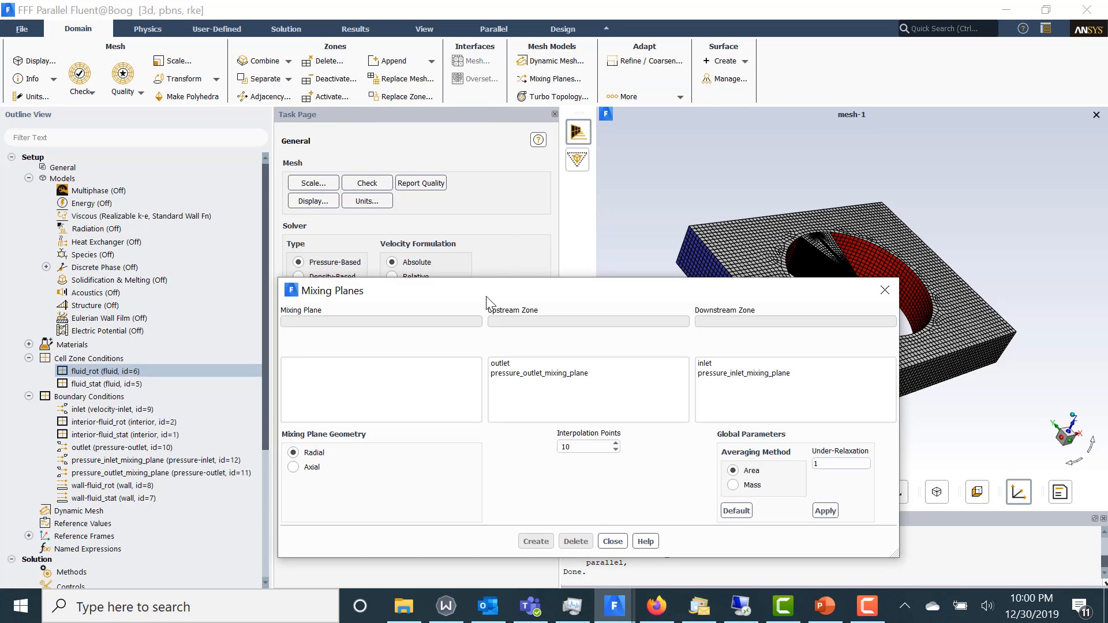
drag(487, 297, 378, 212)
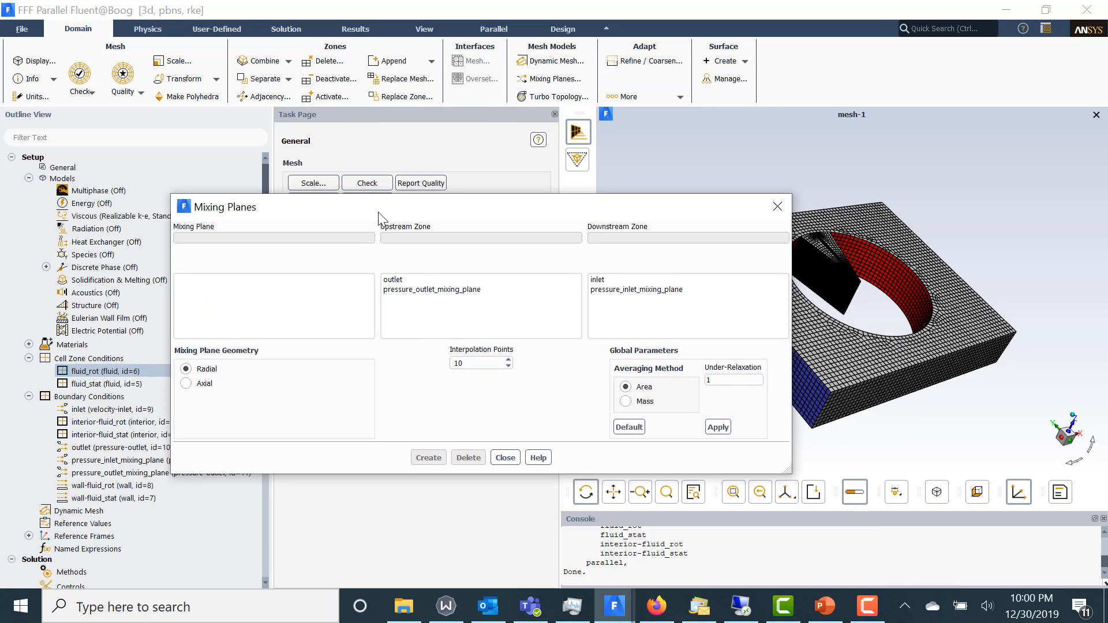
click(407, 290)
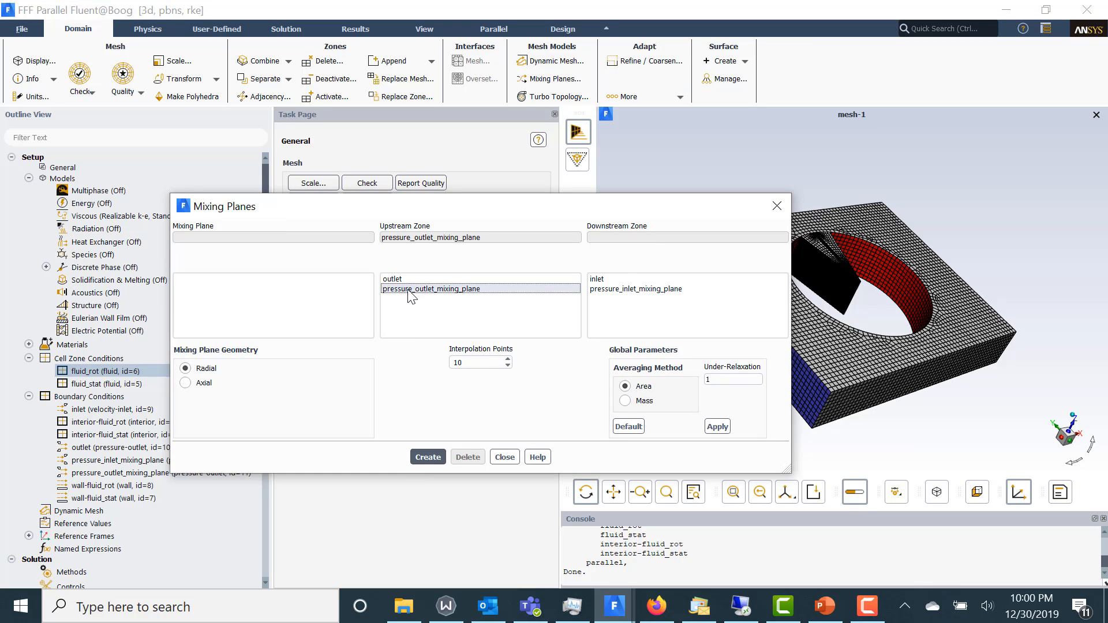
click(641, 288)
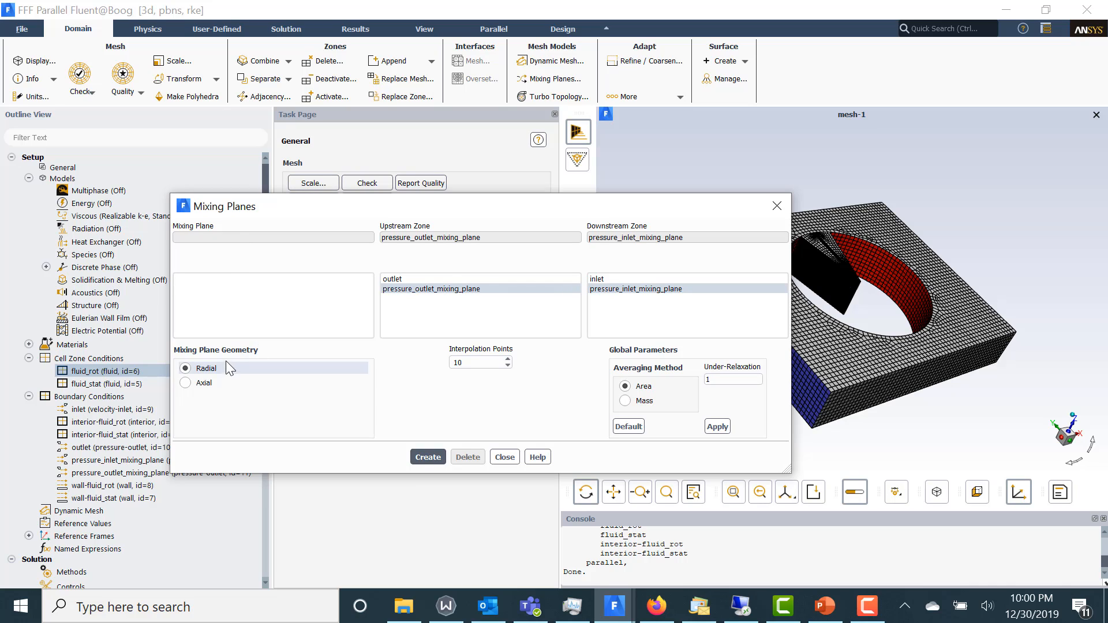
drag(341, 206, 243, 155)
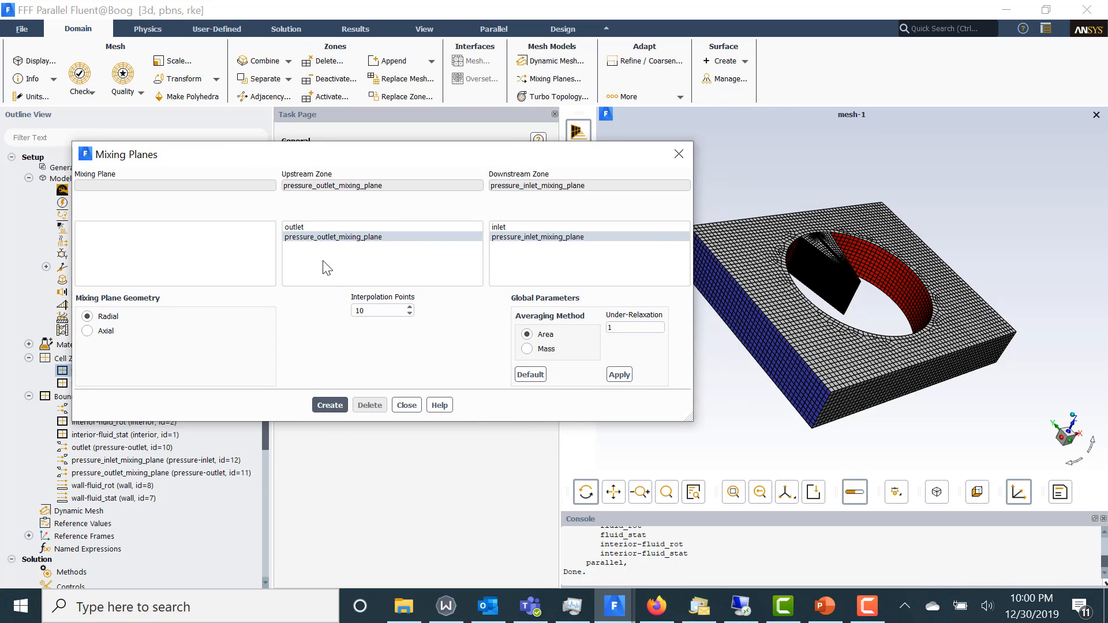
click(368, 310)
click(88, 332)
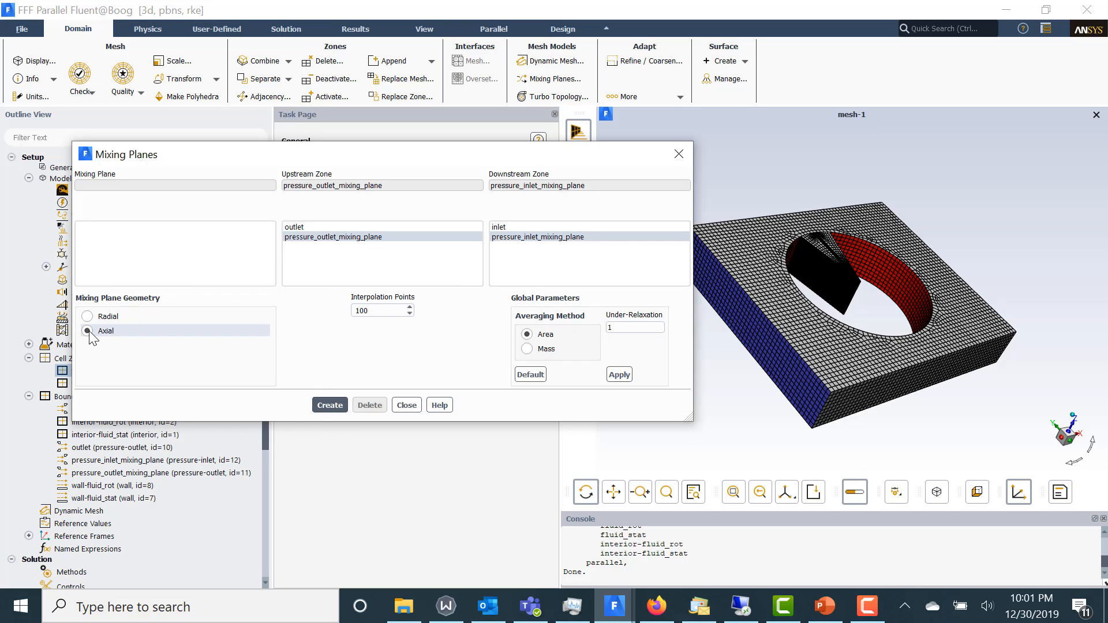
click(337, 406)
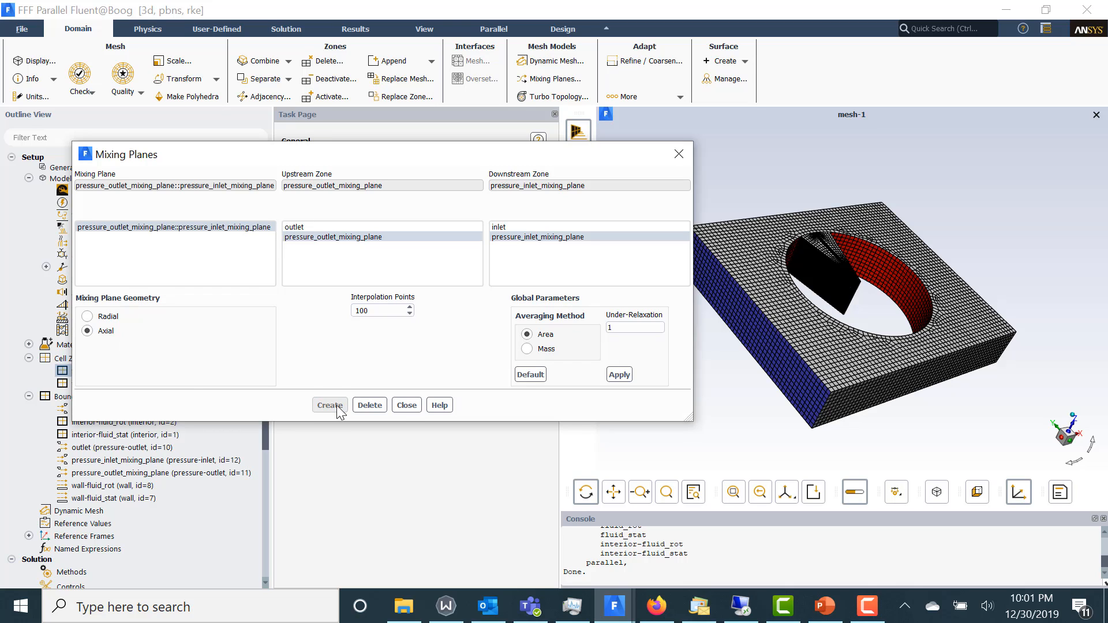
click(408, 406)
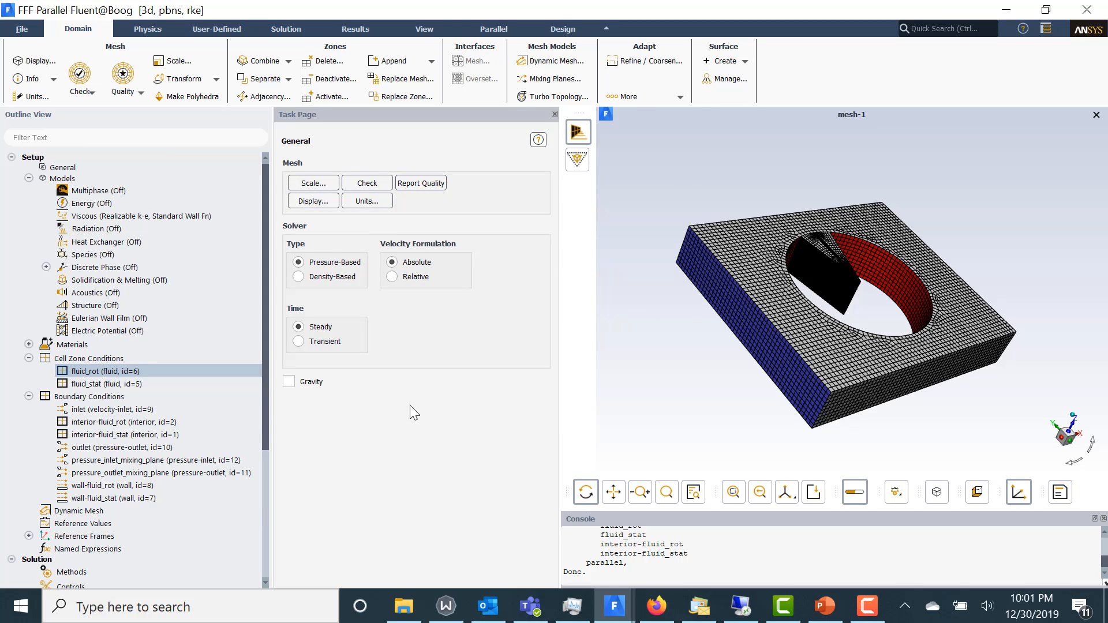
Initialize the solution with Standard Initialization, keeping the default initial values
click(268, 470)
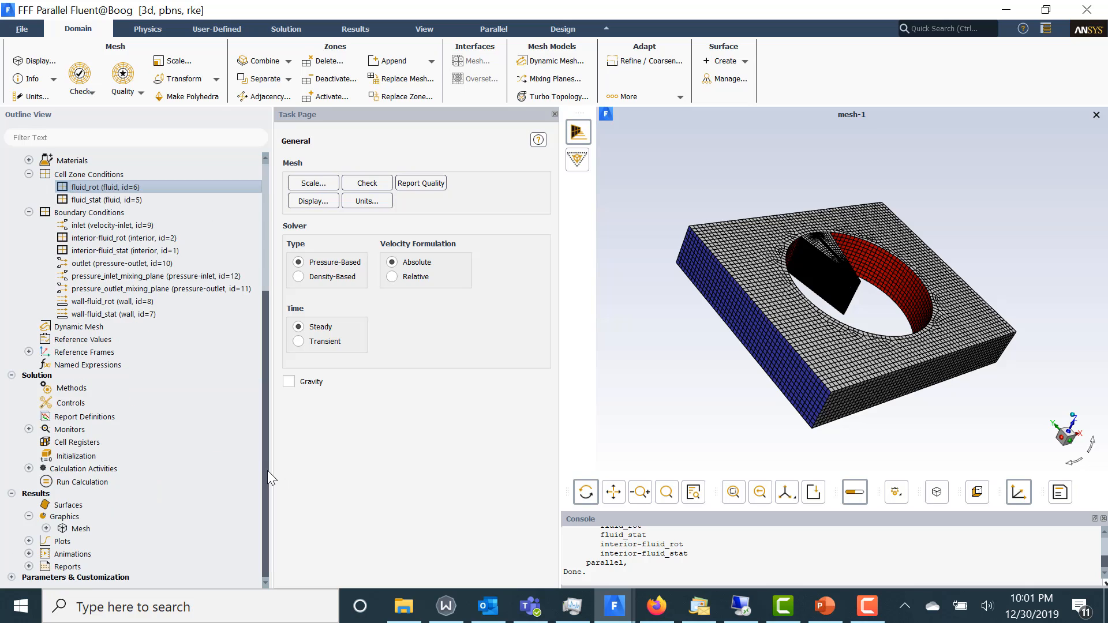
click(122, 452)
click(294, 195)
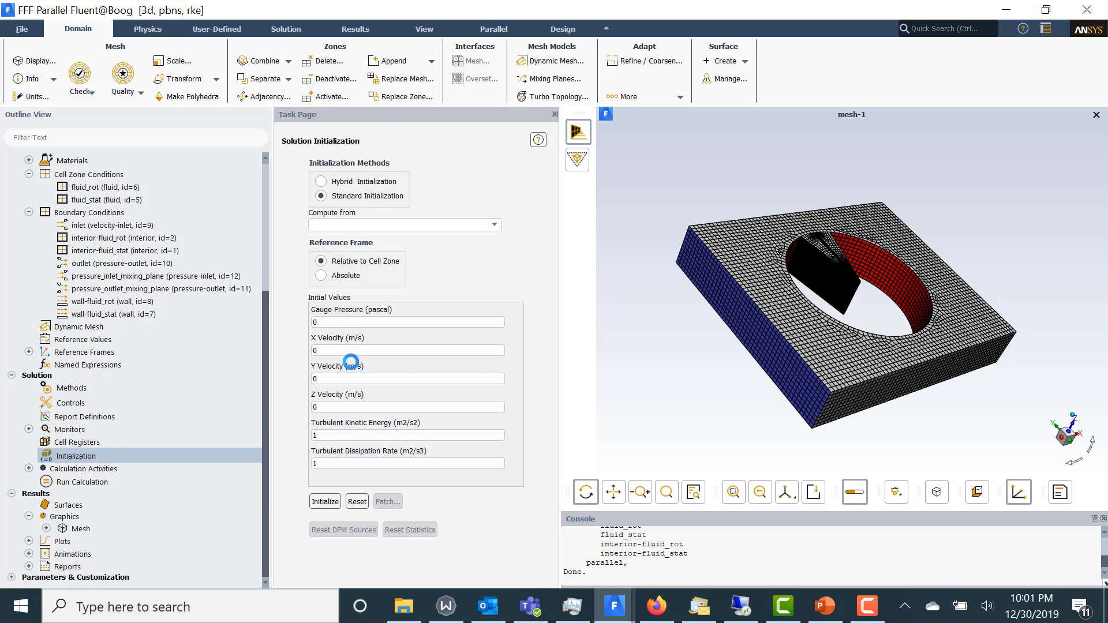
click(325, 501)
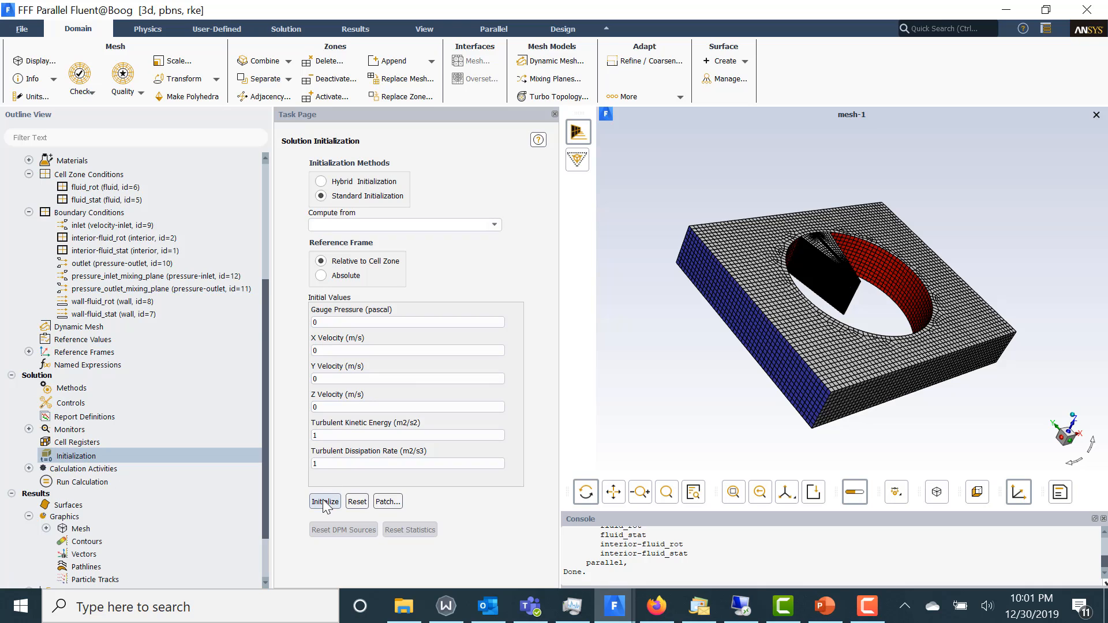
Set the number of iterations to 100 and run the calculation
click(114, 479)
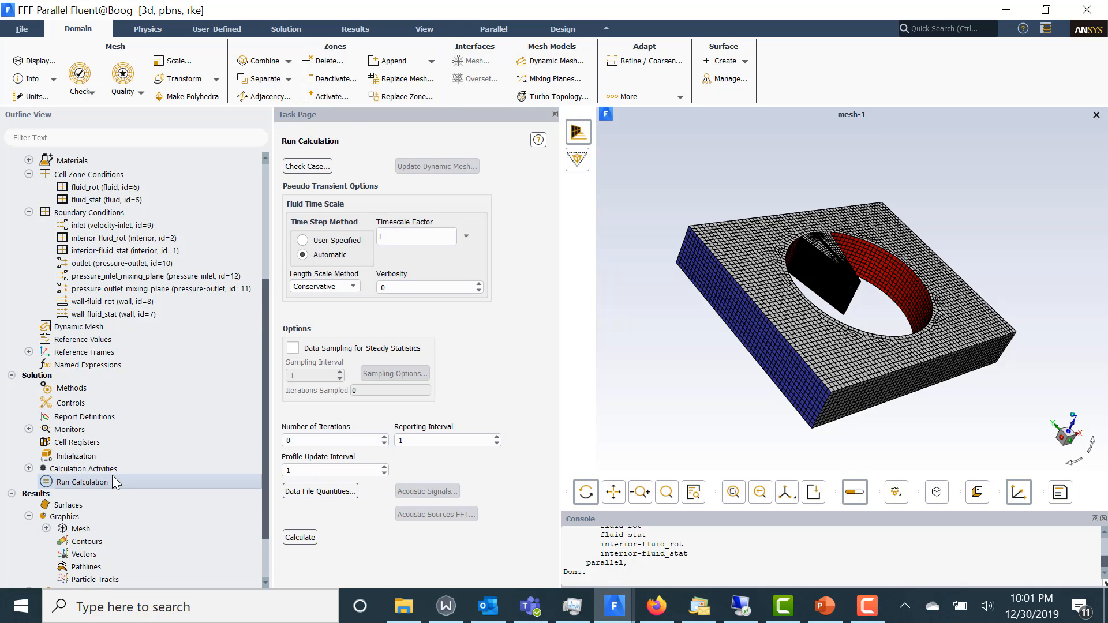
double_click(301, 442)
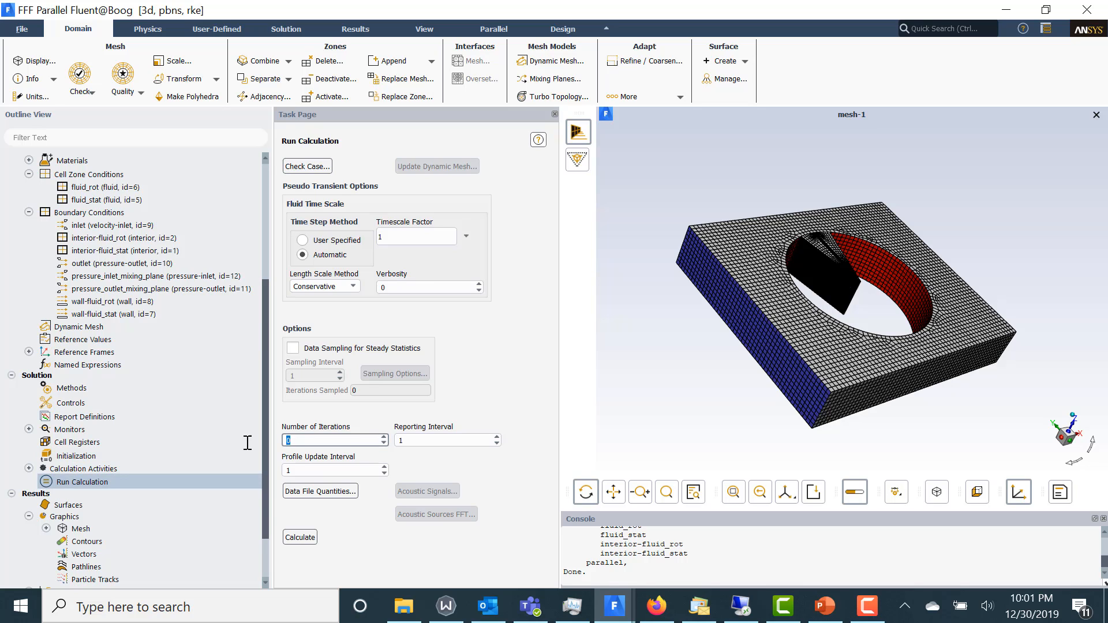
text(100)
click(302, 538)
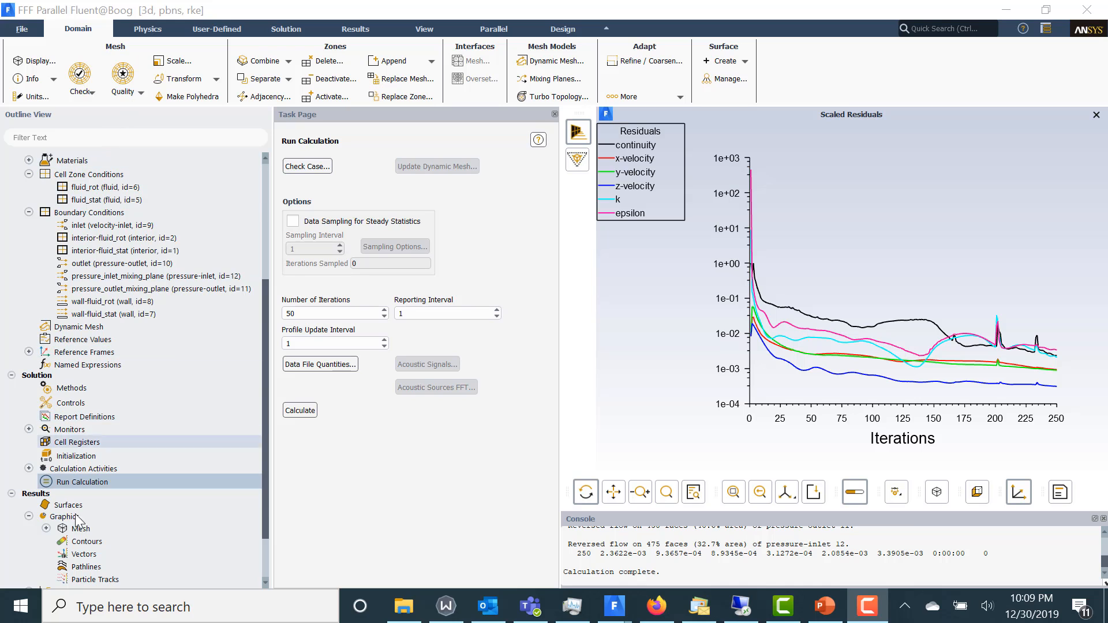
Define a velocity magnitude contour on the pressure_inlet_mixing_plane and pressure_outlet_mixing_plane surfaces
double_click(86, 542)
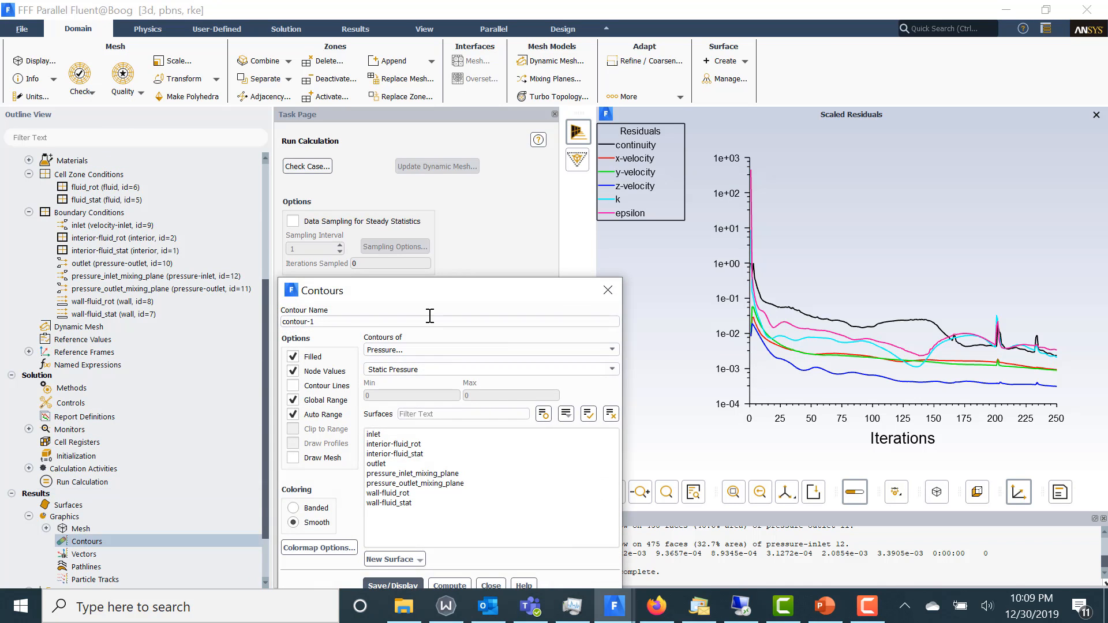
drag(449, 299, 372, 79)
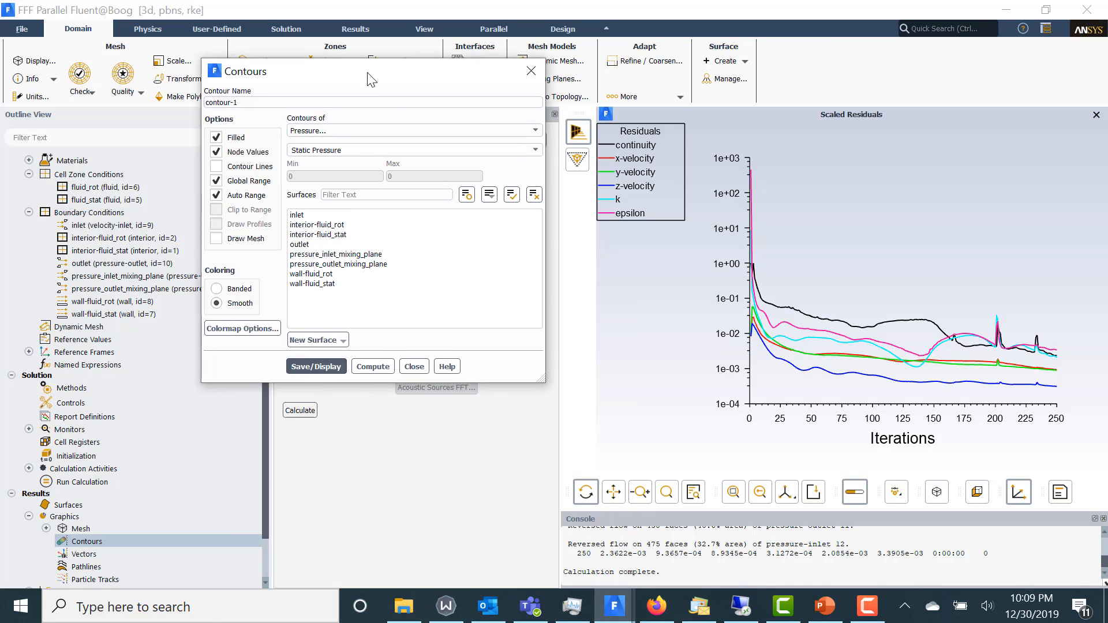
click(532, 131)
click(467, 161)
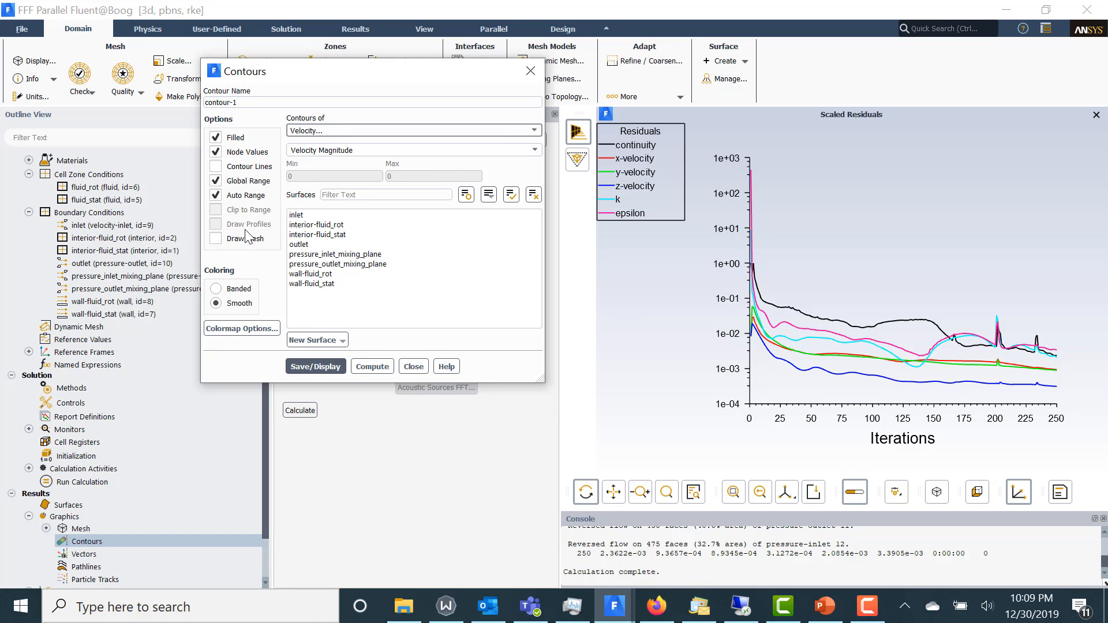
click(351, 257)
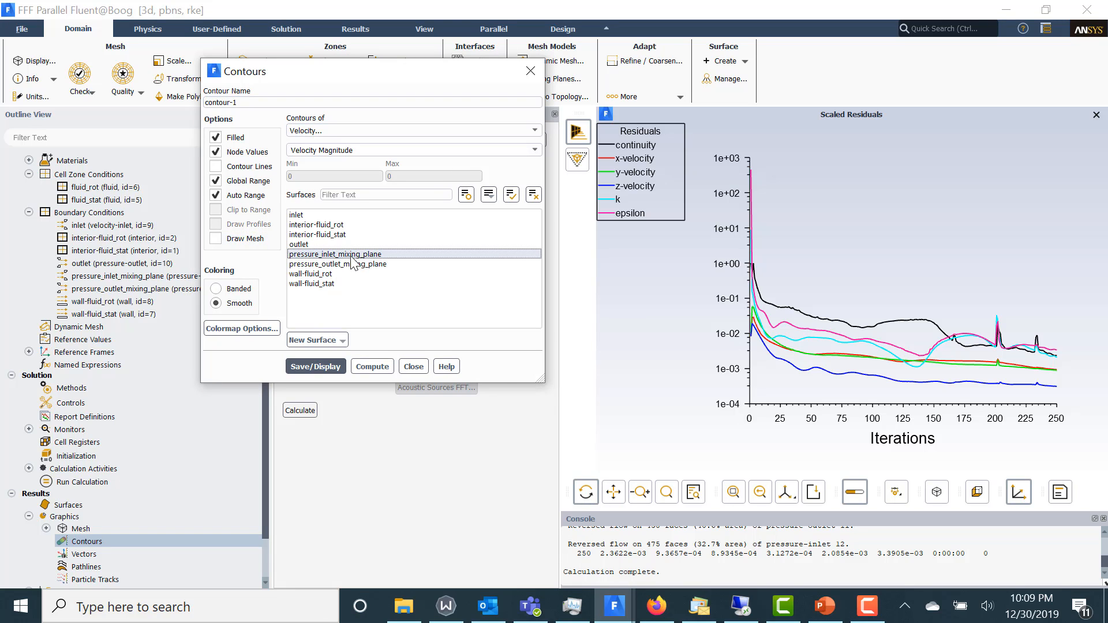
click(350, 261)
Overlay the mesh on the contour as outline edges without faces, and display the velocity magnitude contour
click(216, 239)
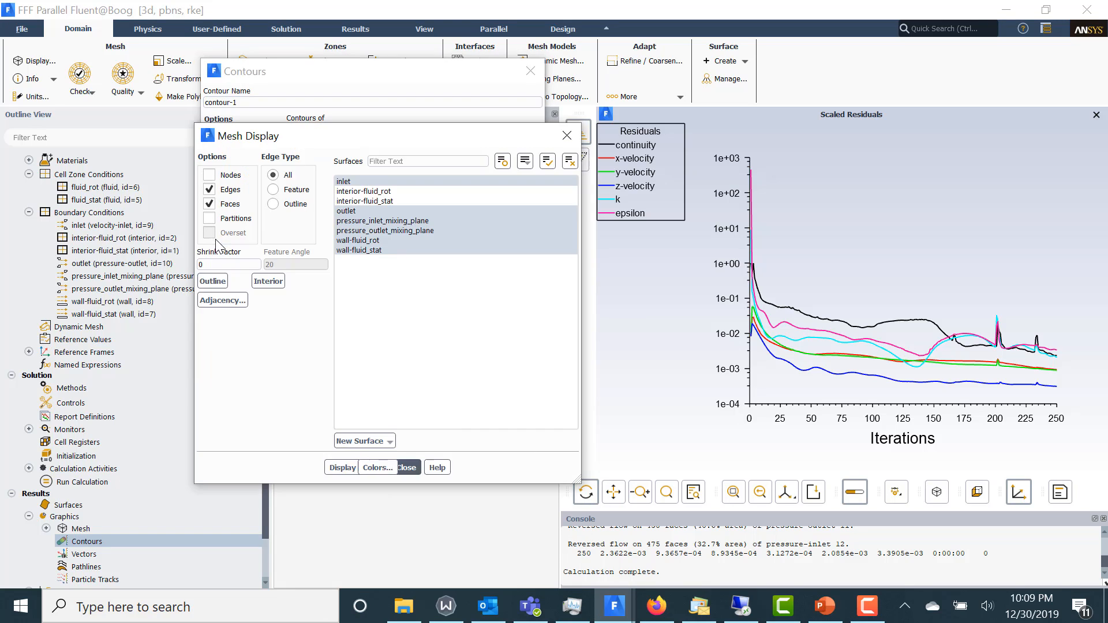
click(331, 467)
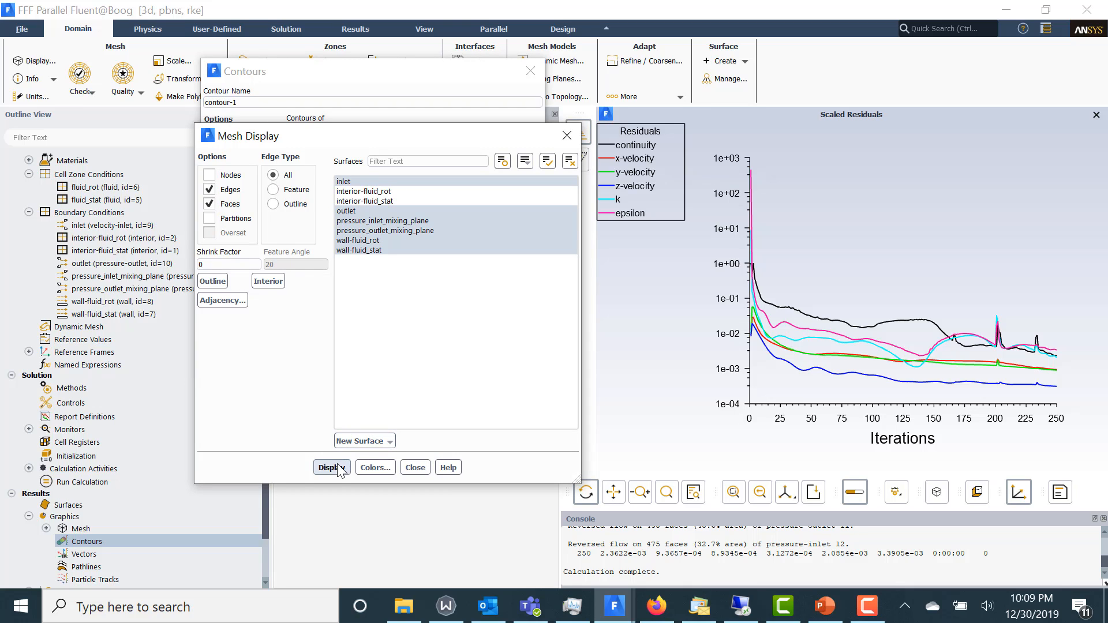
click(209, 204)
click(272, 204)
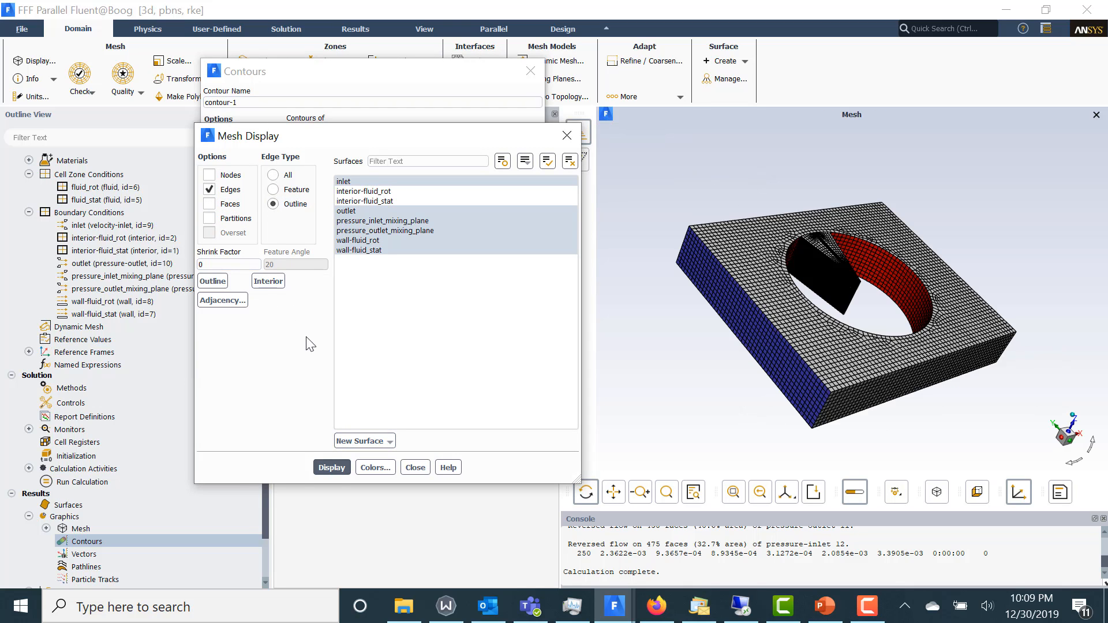
click(332, 467)
click(415, 467)
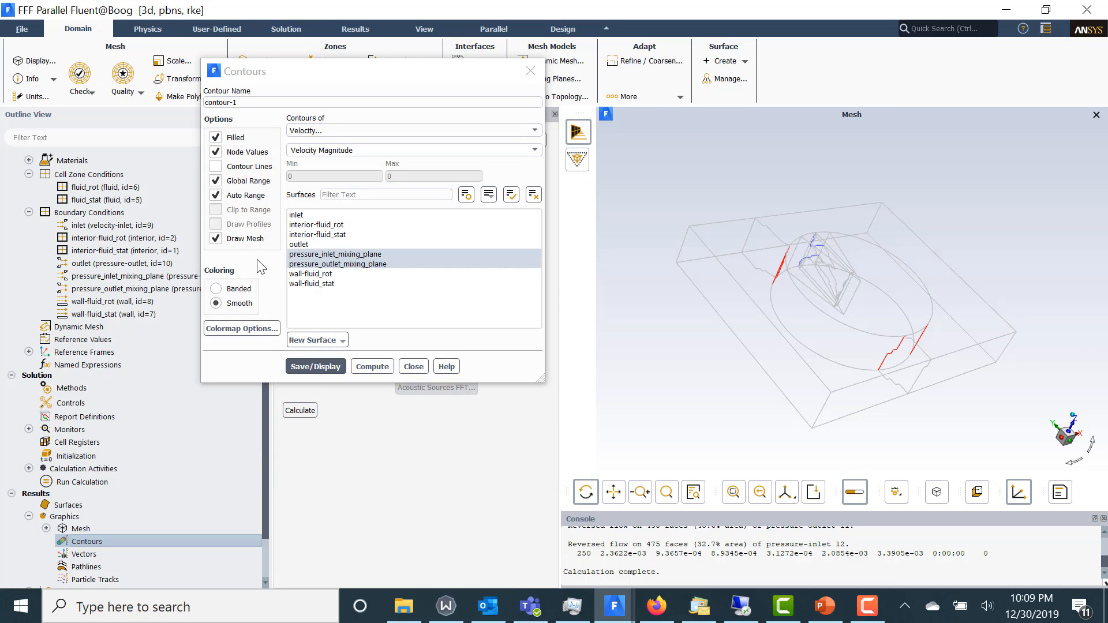
click(315, 366)
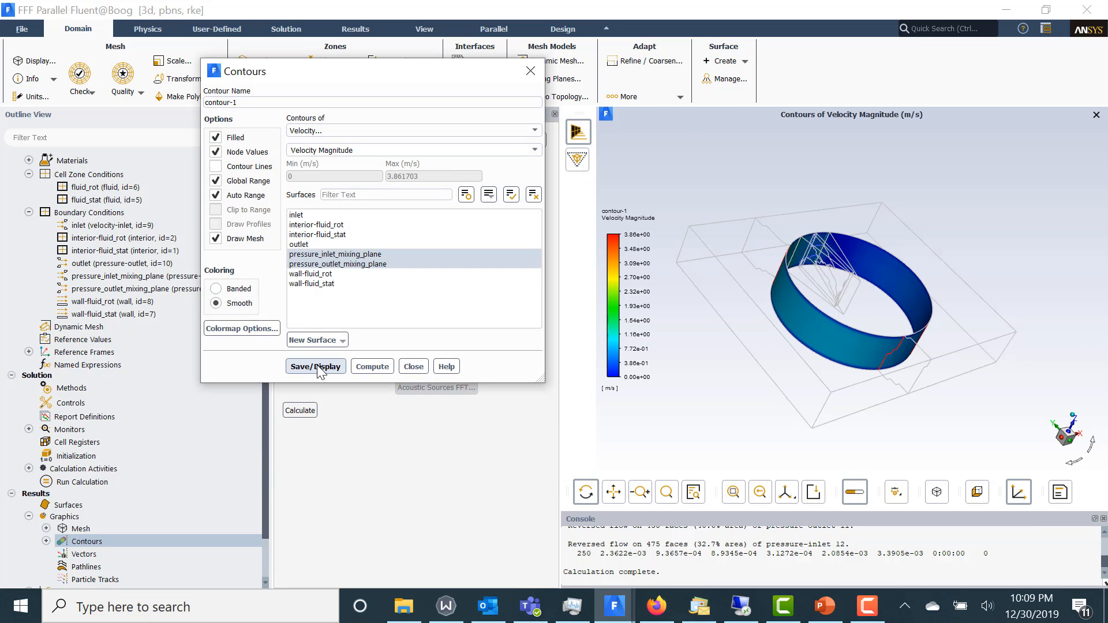
Turn off the headlight and lighting in the graphics display and redisplay the velocity contour
drag(791, 345, 773, 323)
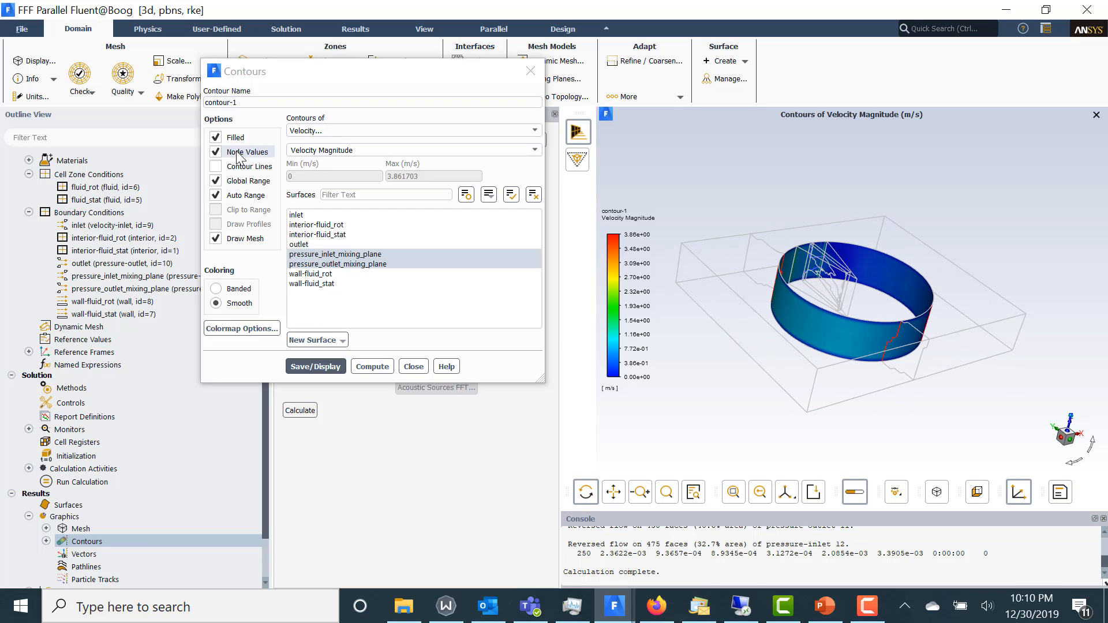
click(424, 30)
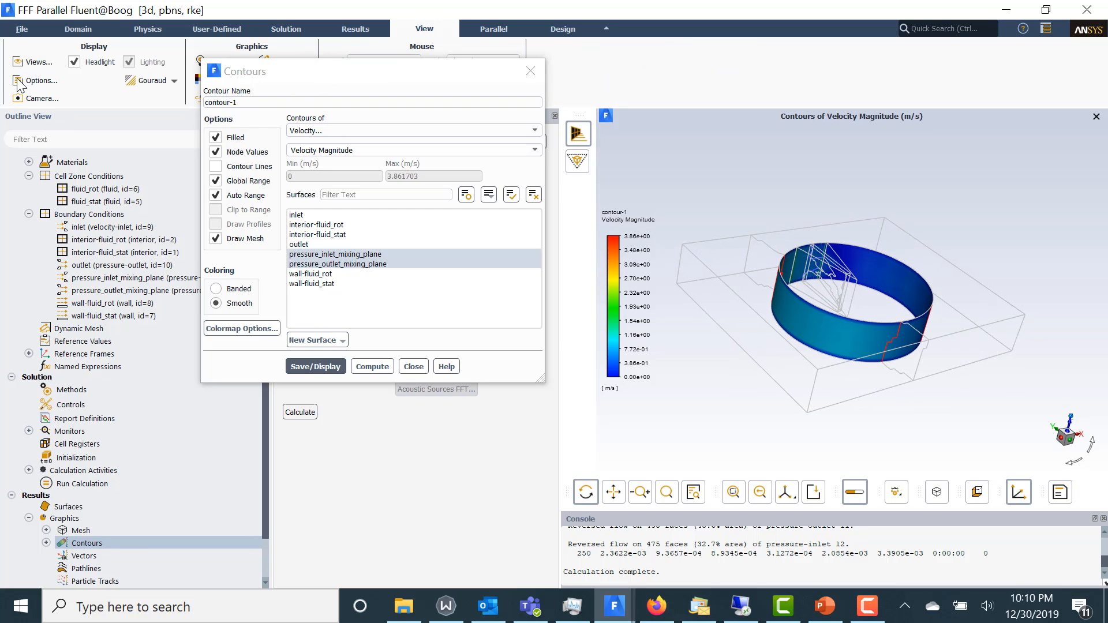
click(74, 62)
click(129, 62)
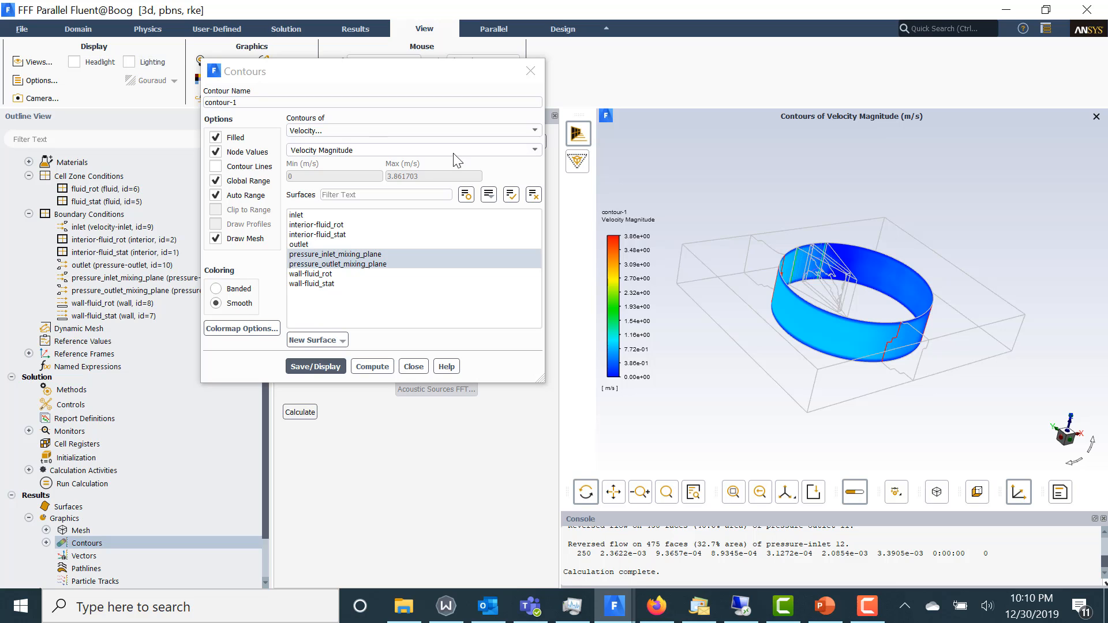
drag(890, 348, 692, 340)
click(312, 367)
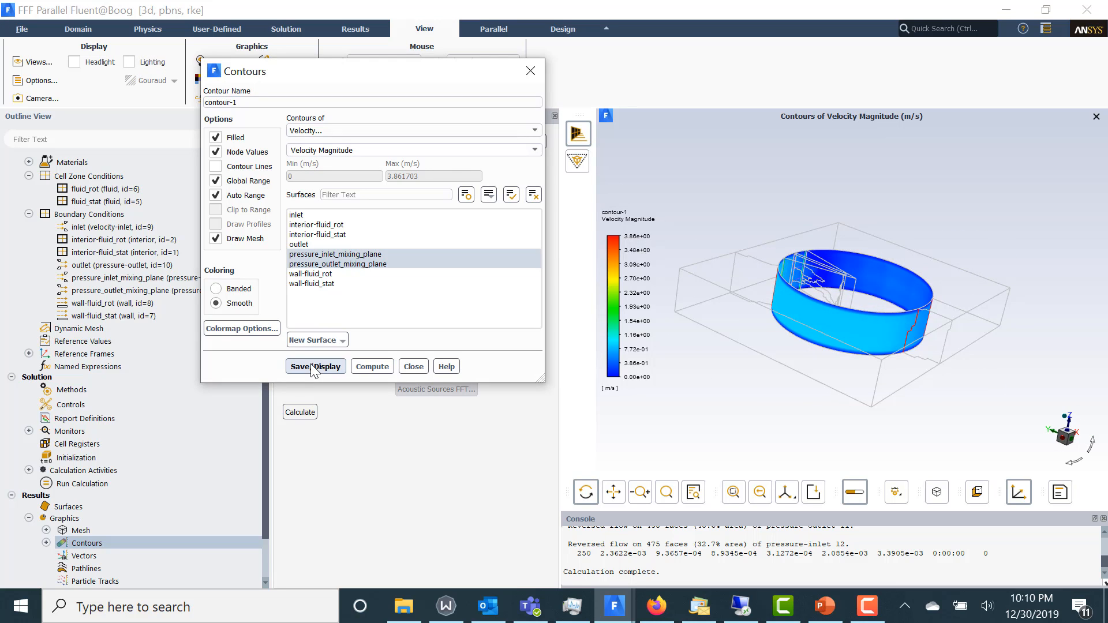